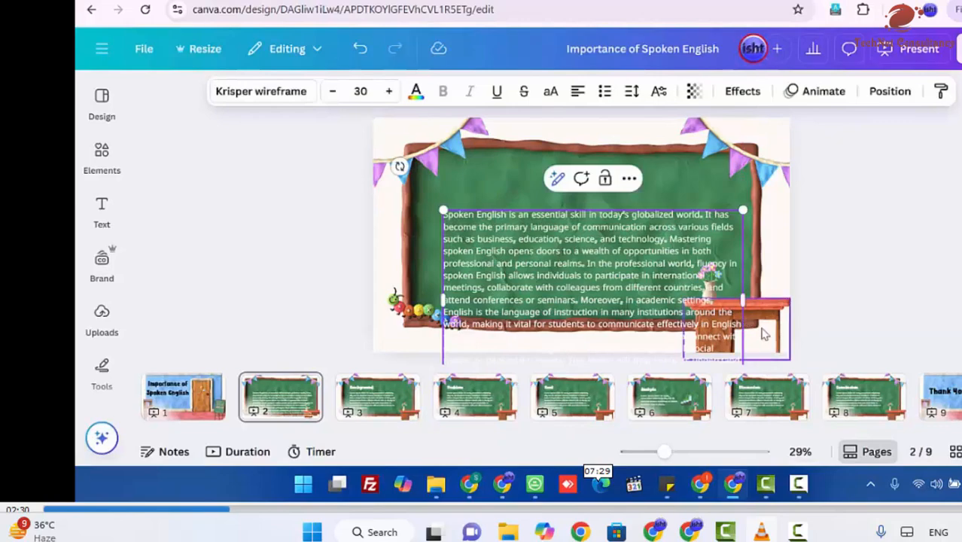
Step: Move the page 2 paragraph up onto the chalkboard, scale it to font size 23.7 and widen its text box
{"action": "left_click_drag", "start_coordinate": [576, 287], "coordinate": [549, 249]}
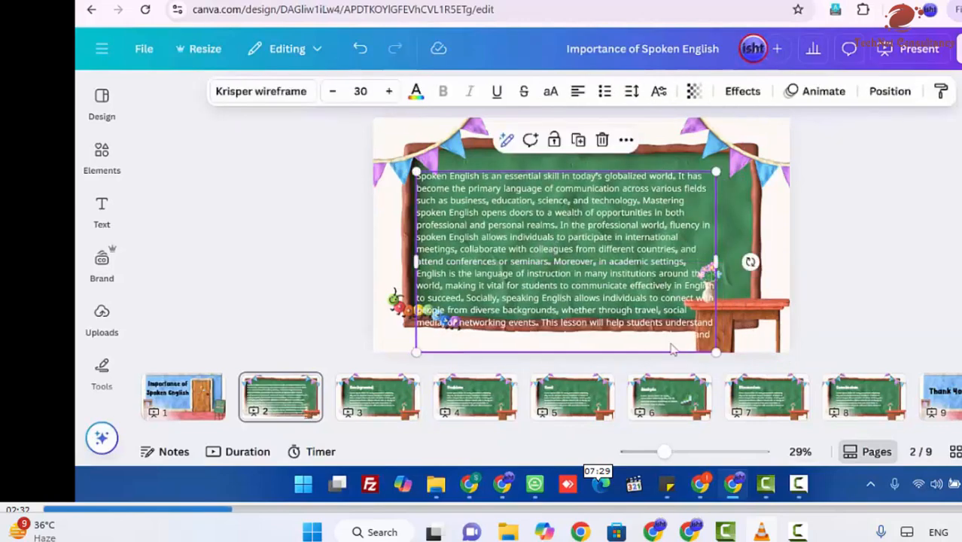
{"action": "left_click_drag", "start_coordinate": [712, 347], "coordinate": [677, 290]}
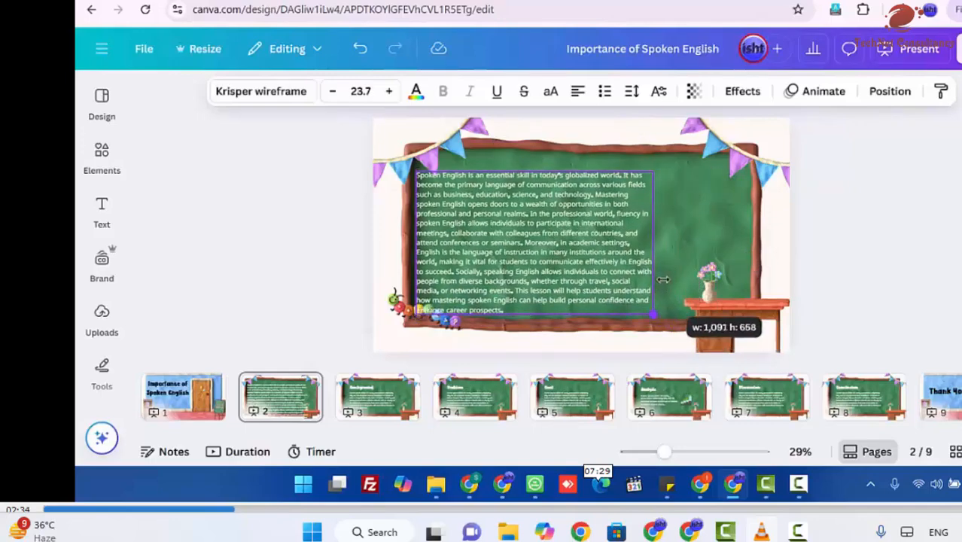
{"action": "left_click_drag", "start_coordinate": [659, 252], "coordinate": [726, 253]}
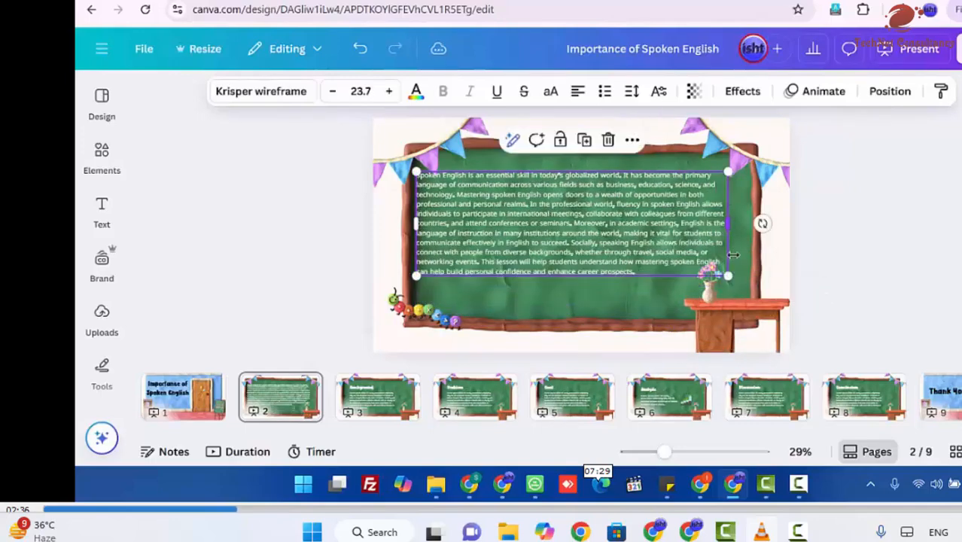
Step: Delete the desk, flower vase, chalkboard, bunting and caterpillar from page 2, keeping only the paragraph text
{"action": "left_click", "coordinate": [726, 313]}
{"action": "key", "text": "Delete"}
{"action": "left_click", "coordinate": [708, 284]}
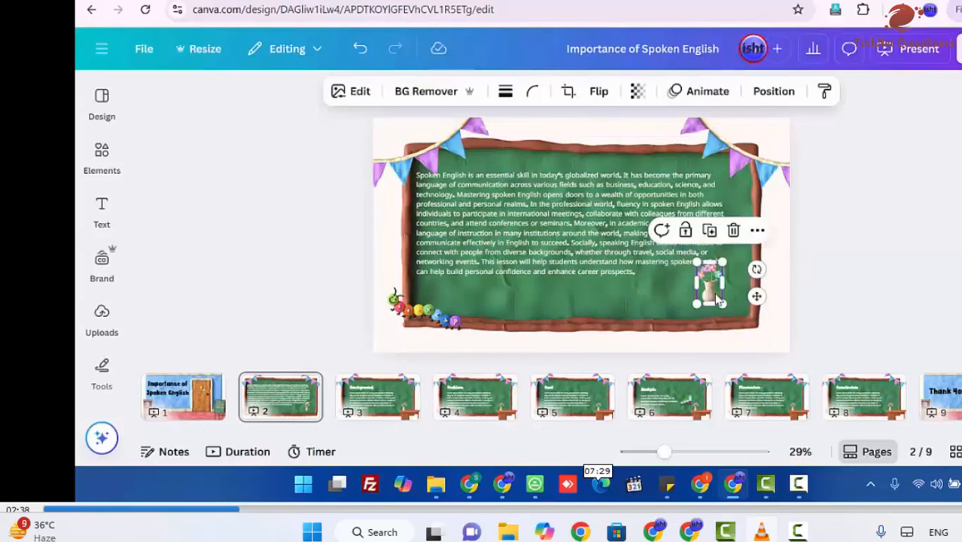
{"action": "key", "text": "Delete"}
{"action": "left_click", "coordinate": [719, 302]}
{"action": "key", "text": "Delete"}
{"action": "left_click", "coordinate": [739, 185]}
{"action": "key", "text": "Delete"}
{"action": "left_click", "coordinate": [429, 151]}
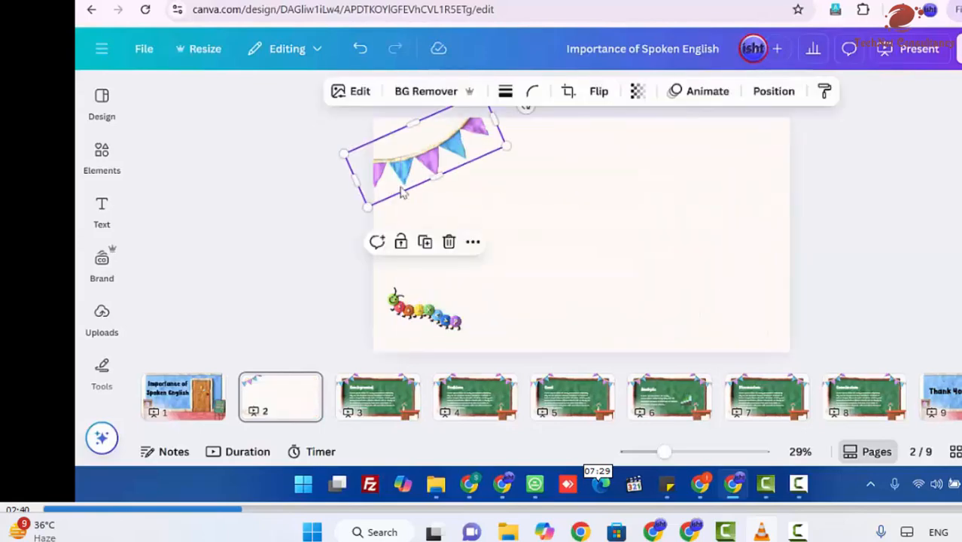
{"action": "key", "text": "Delete"}
{"action": "left_click", "coordinate": [425, 310]}
{"action": "key", "text": "Delete"}
Step: Set the text colour of the page 2 paragraph to black
{"action": "left_click", "coordinate": [482, 268]}
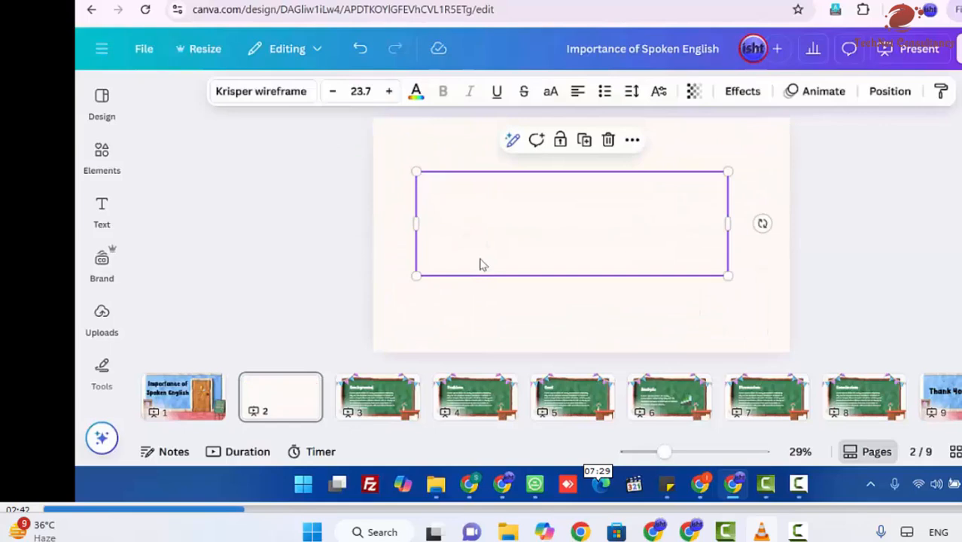
{"action": "left_click", "coordinate": [414, 94]}
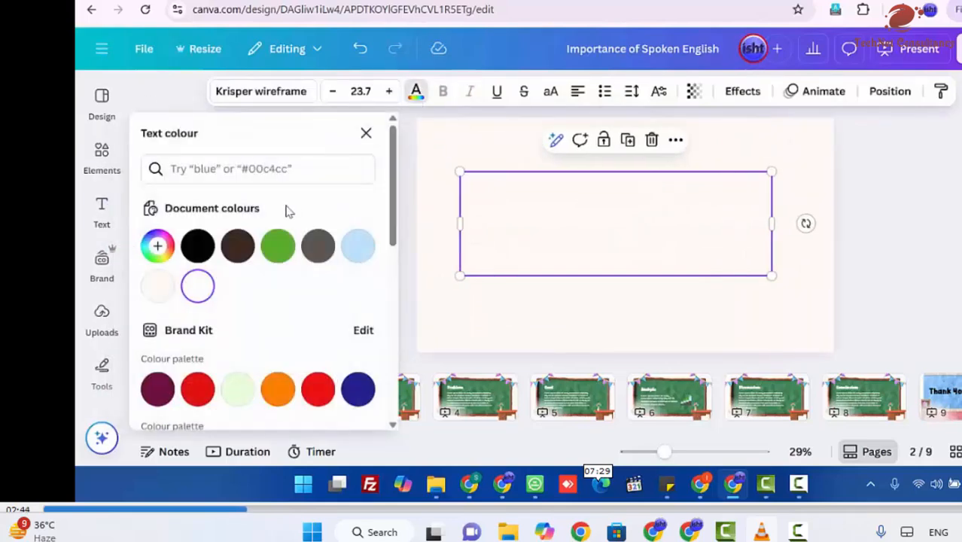
{"action": "left_click", "coordinate": [205, 252]}
Step: Narrow the paragraph's text box, scale it up to font size 31.8 and place it along the page's left side
{"action": "left_click_drag", "start_coordinate": [573, 223], "coordinate": [538, 203]}
{"action": "left_click_drag", "start_coordinate": [741, 207], "coordinate": [658, 219]}
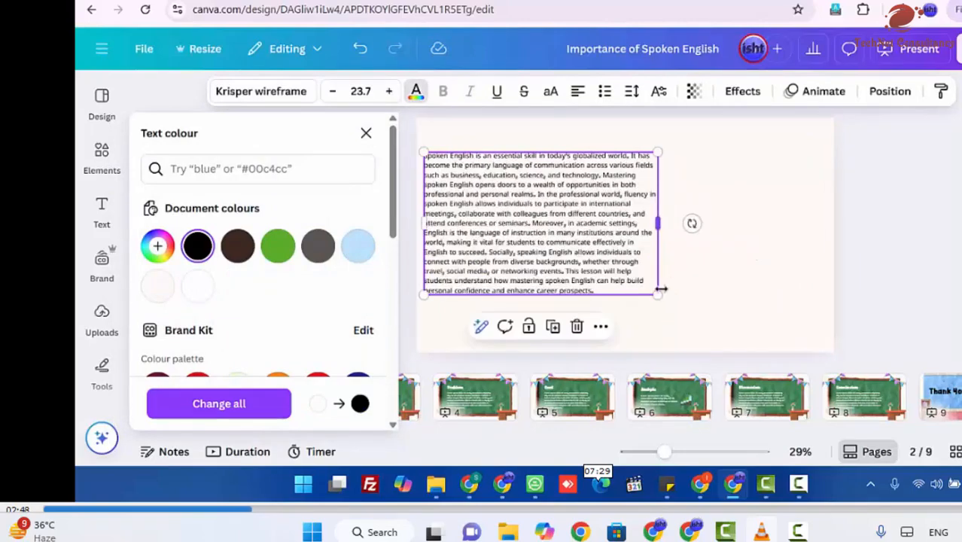
{"action": "left_click_drag", "start_coordinate": [656, 294], "coordinate": [738, 343]}
{"action": "left_click", "coordinate": [752, 331]}
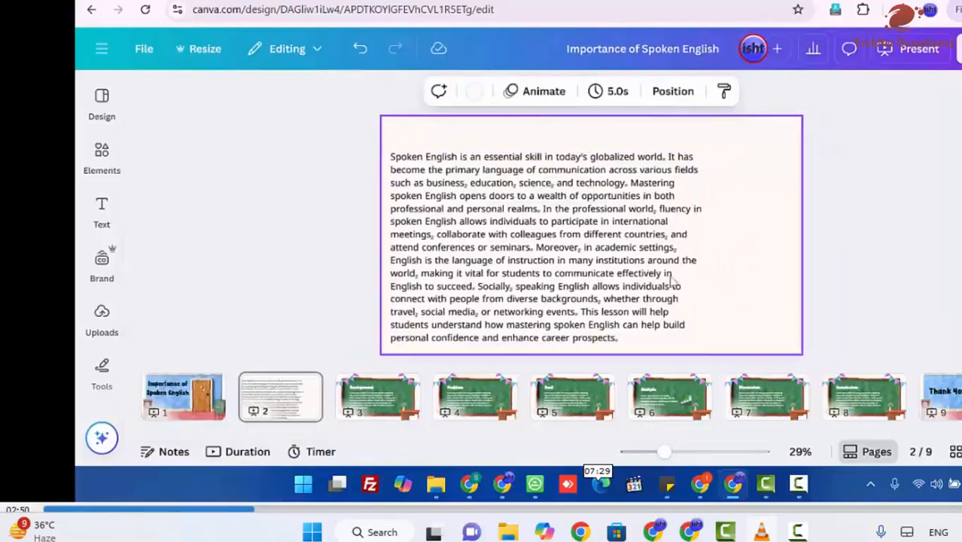
{"action": "left_click", "coordinate": [602, 278]}
{"action": "left_click_drag", "start_coordinate": [568, 275], "coordinate": [568, 259]}
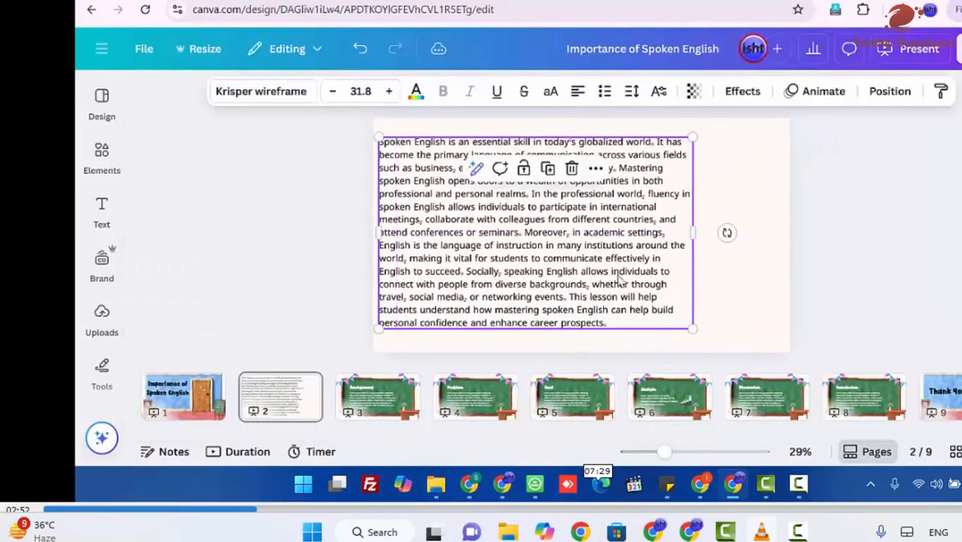
Step: Scale the page 2 paragraph to font size 33.5 and shift it up so it fits the page height
{"action": "left_click_drag", "start_coordinate": [694, 238], "coordinate": [686, 256]}
{"action": "left_click_drag", "start_coordinate": [679, 339], "coordinate": [698, 353]}
{"action": "left_click", "coordinate": [741, 311]}
{"action": "left_click_drag", "start_coordinate": [595, 284], "coordinate": [597, 272]}
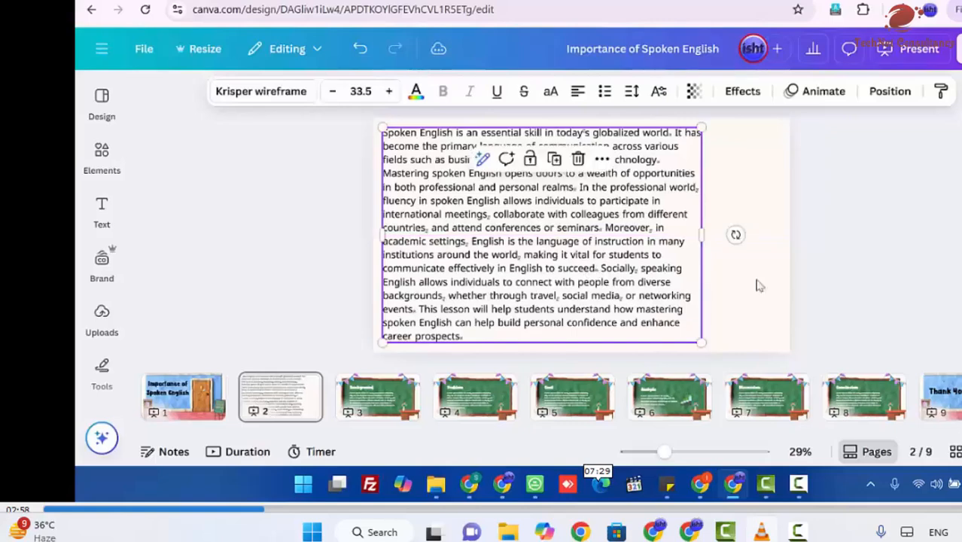
{"action": "left_click", "coordinate": [822, 288]}
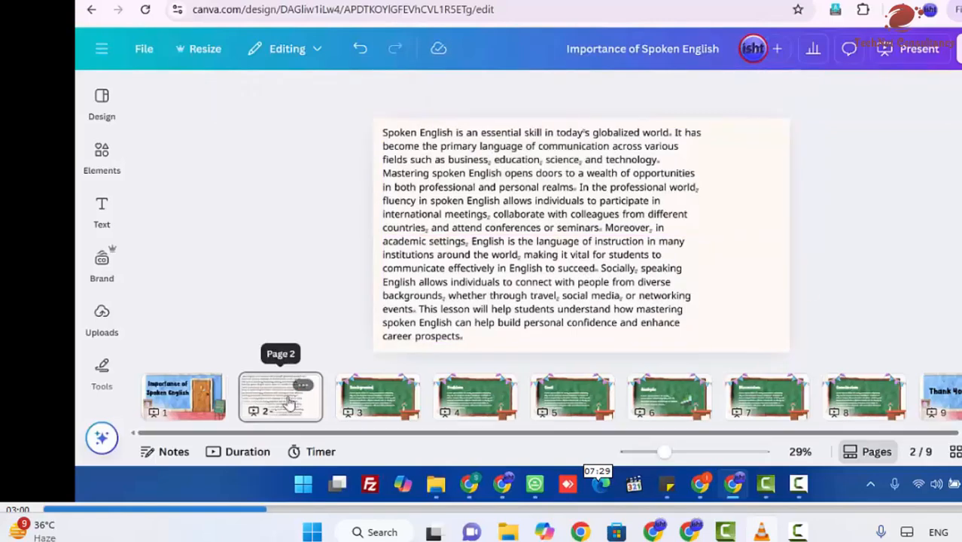
Step: Justify the page 2 paragraph and narrow its text box slightly
{"action": "double_click", "coordinate": [651, 320]}
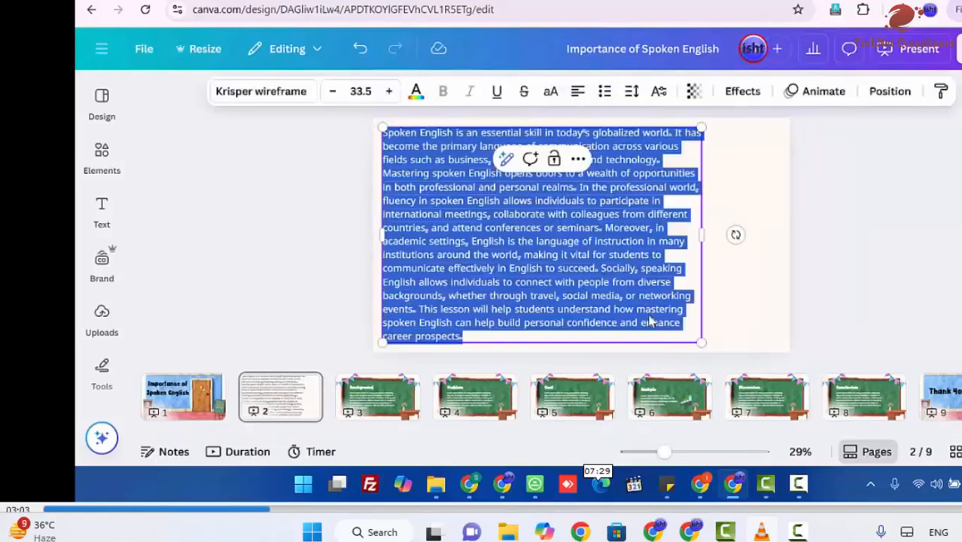
{"action": "left_click", "coordinate": [577, 91]}
{"action": "left_click", "coordinate": [577, 91]}
{"action": "left_click", "coordinate": [577, 91]}
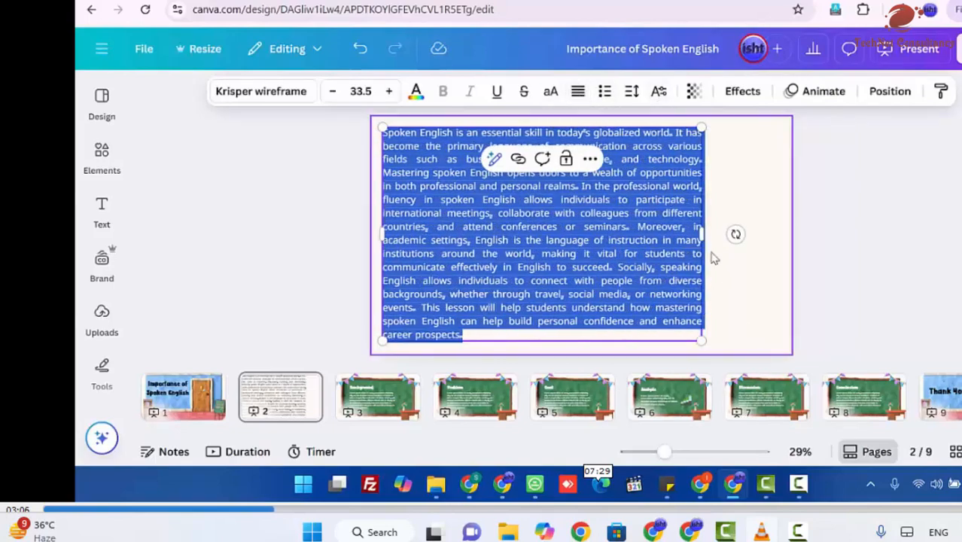
{"action": "left_click_drag", "start_coordinate": [701, 239], "coordinate": [692, 241]}
{"action": "left_click", "coordinate": [743, 286]}
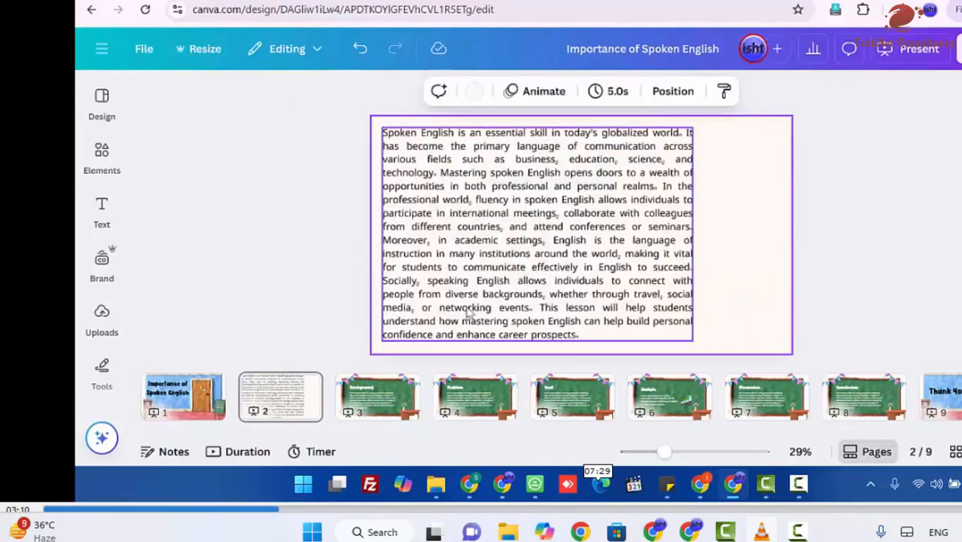
Step: Duplicate page 2, and copy the "Lesson 1.2: Basics of English Pronunciation" heading and paragraph from the ChatGPT conversation
{"action": "left_click", "coordinate": [308, 384]}
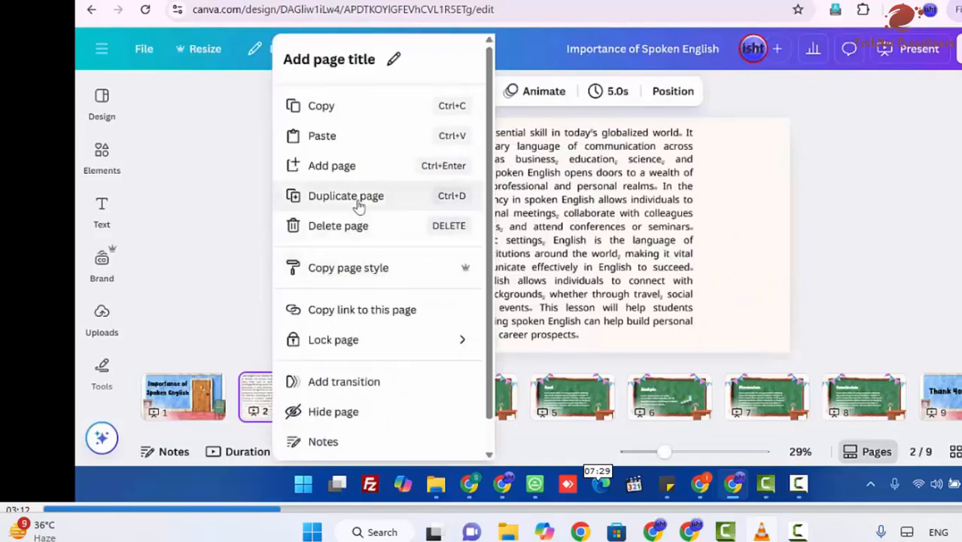
{"action": "left_click", "coordinate": [320, 195]}
{"action": "left_click", "coordinate": [703, 487]}
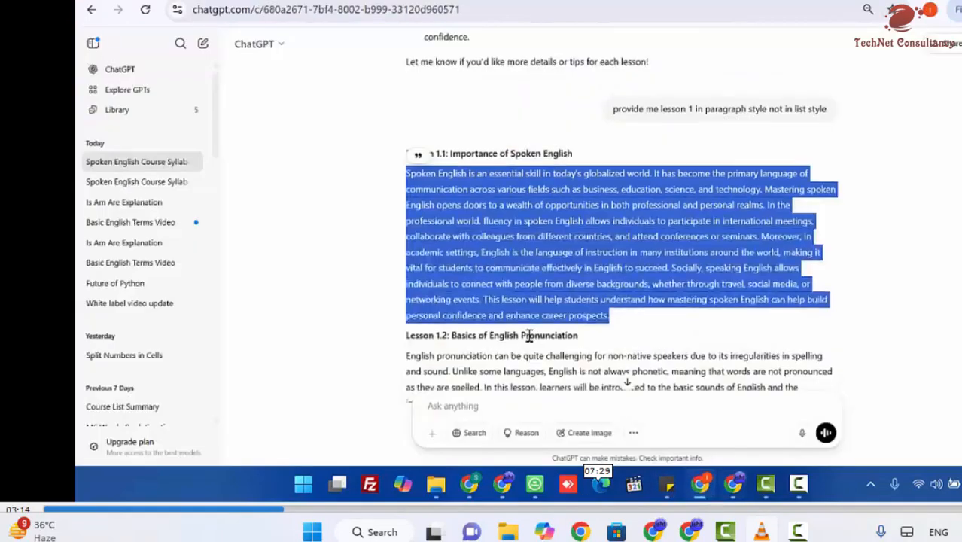
{"action": "scroll", "coordinate": [526, 331], "scroll_direction": "down", "scroll_amount": 3}
{"action": "left_click_drag", "start_coordinate": [407, 113], "coordinate": [673, 258]}
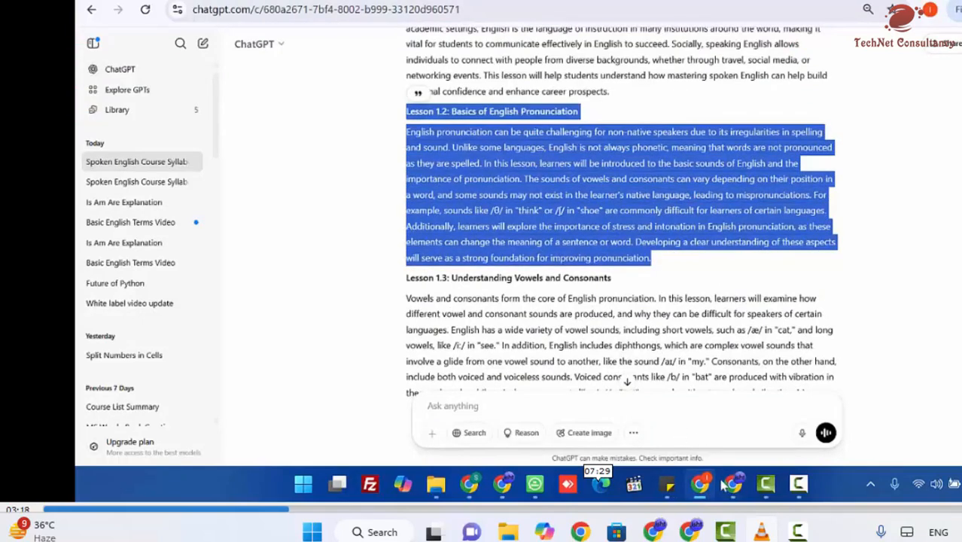
Step: Switch back to Canva and replace the paragraph on the duplicated page 3 with the copied Lesson 1.2 text
{"action": "left_click", "coordinate": [731, 483]}
{"action": "double_click", "coordinate": [493, 283]}
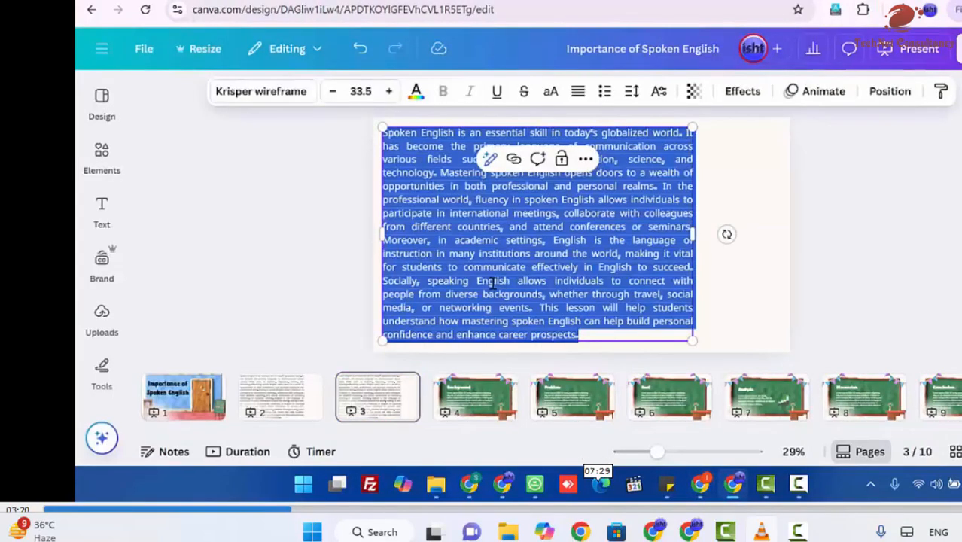
{"action": "type", "text": "Lesson 1.2: Basics of English Pronunciation English pronunciation can be quite challenging for non-native speakers due to its irregular spelling and sound. Unlike some languages, English is not always phonetic, meaning that words are not pronounced as they are spelled. In this lesson, learners will be introduced to the basic sounds of English and the importance of pronunciation. The sounds of vowels and consonants can vary depending on their position in a word, and some sounds may not exist in the learner's native language, leading to mispronunciations. For example, sounds like /θ/ in \"think\" or /ʃ/ in \"she\" are commonly difficult for learners of certain languages. Additionally, learners will explore the importance of stress and intonation in English pronunciation, as these elements can change the meaning of a sentence or word. Developing a clear understanding of these aspects will serve as a strong foundation for improving pronunciation."}
Step: Underline the "Basics of English Pronunciation" heading on page 3 and set its font size to 40.5
{"action": "triple_click", "coordinate": [590, 132]}
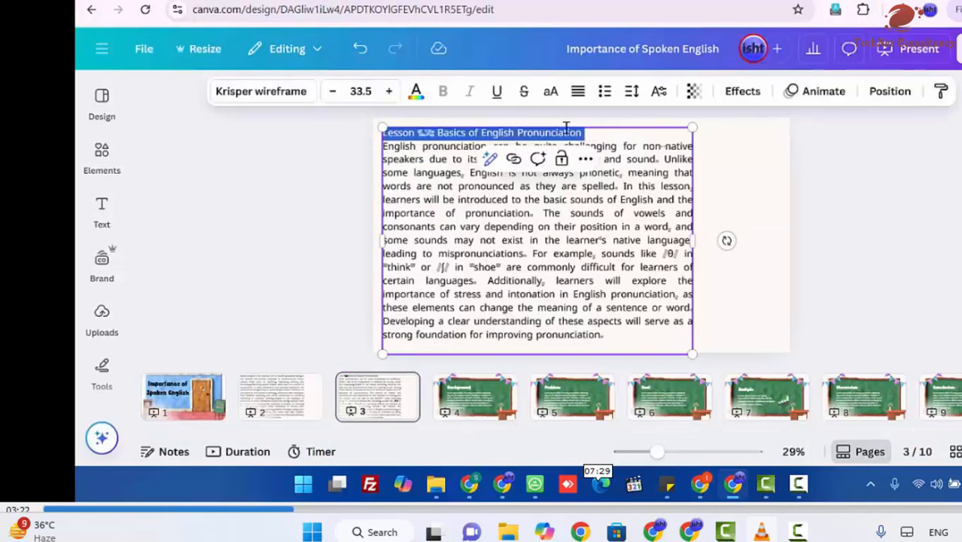
{"action": "left_click", "coordinate": [494, 96]}
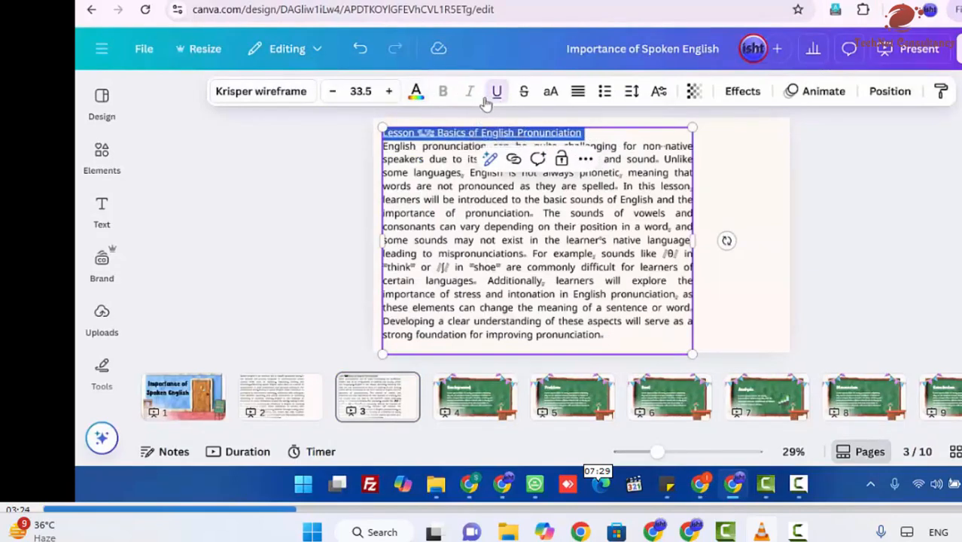
{"action": "left_click", "coordinate": [388, 92]}
{"action": "left_click", "coordinate": [388, 91]}
{"action": "left_click", "coordinate": [389, 91]}
{"action": "left_click", "coordinate": [389, 91]}
{"action": "left_click", "coordinate": [388, 91]}
{"action": "left_click", "coordinate": [388, 91]}
{"action": "left_click", "coordinate": [388, 91]}
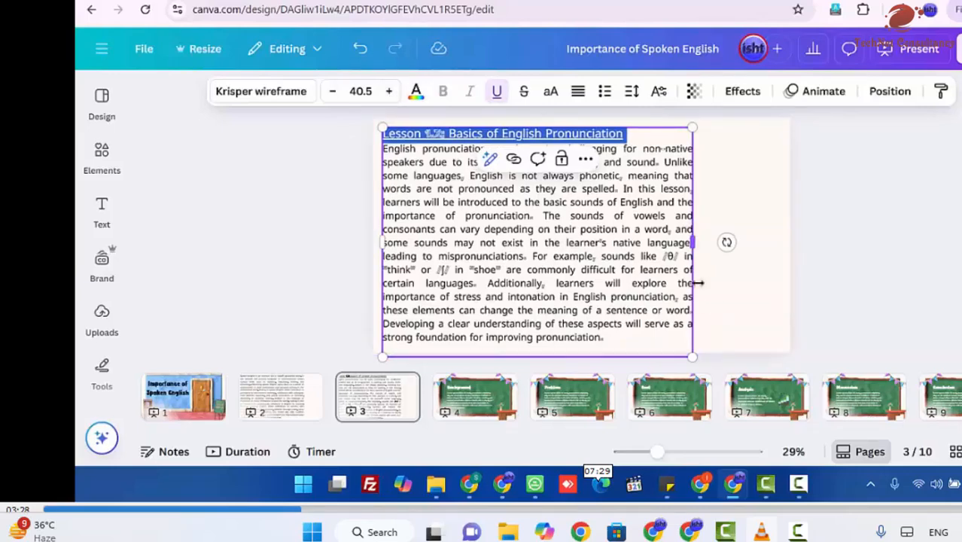
Step: Shrink and narrow the page 3 text box slightly and set the heading's font size to 40.6
{"action": "left_click_drag", "start_coordinate": [694, 356], "coordinate": [687, 351]}
{"action": "left_click_drag", "start_coordinate": [686, 241], "coordinate": [668, 243]}
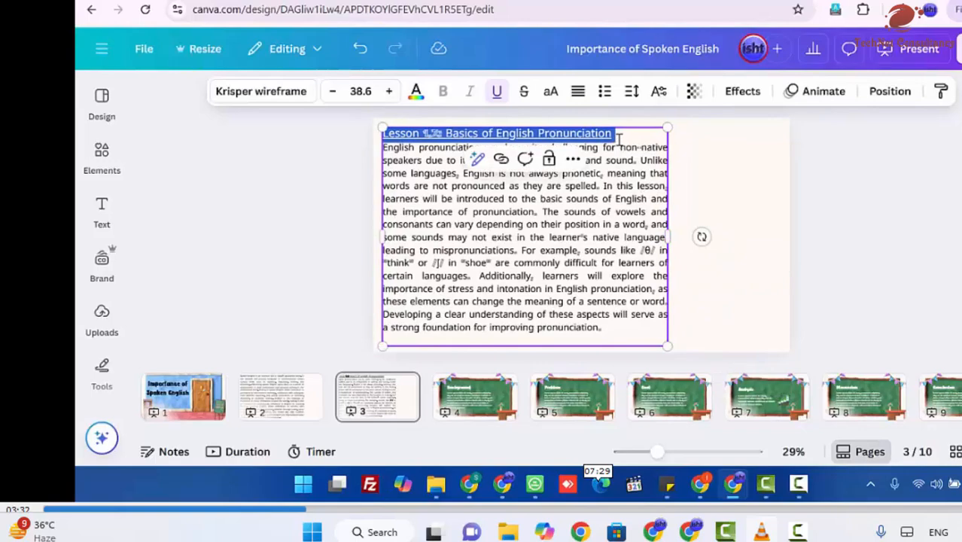
{"action": "left_click", "coordinate": [618, 138]}
{"action": "triple_click", "coordinate": [618, 137]}
{"action": "left_click", "coordinate": [390, 91]}
{"action": "left_click", "coordinate": [389, 92]}
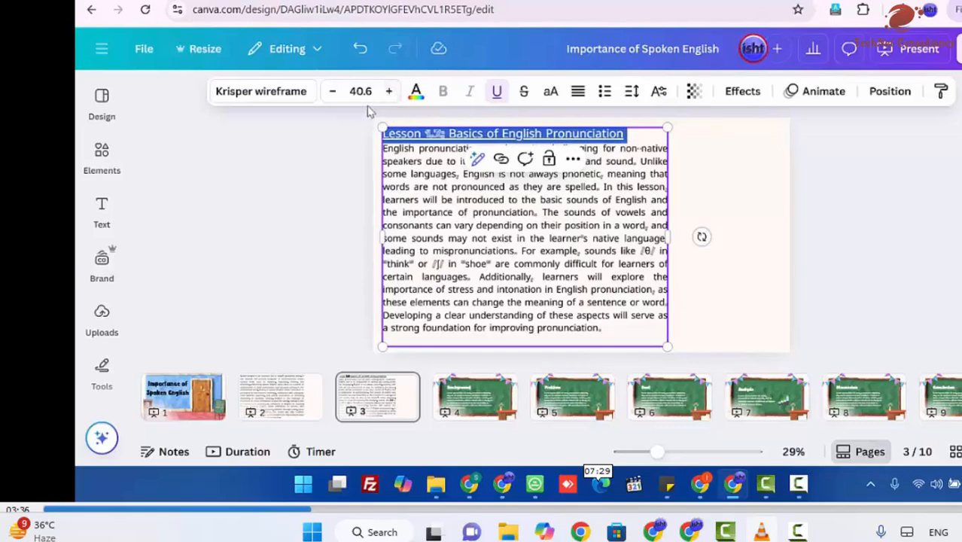
Step: Colour the Lesson 1.2 heading on page 3 red
{"action": "left_click", "coordinate": [635, 144]}
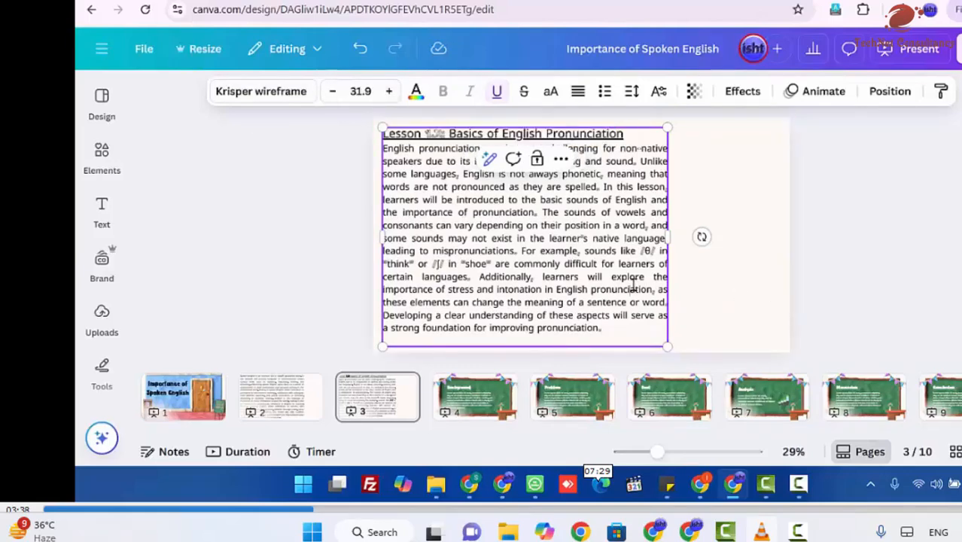
{"action": "left_click", "coordinate": [636, 137]}
{"action": "triple_click", "coordinate": [635, 138]}
{"action": "left_click", "coordinate": [415, 94]}
{"action": "left_click", "coordinate": [195, 390]}
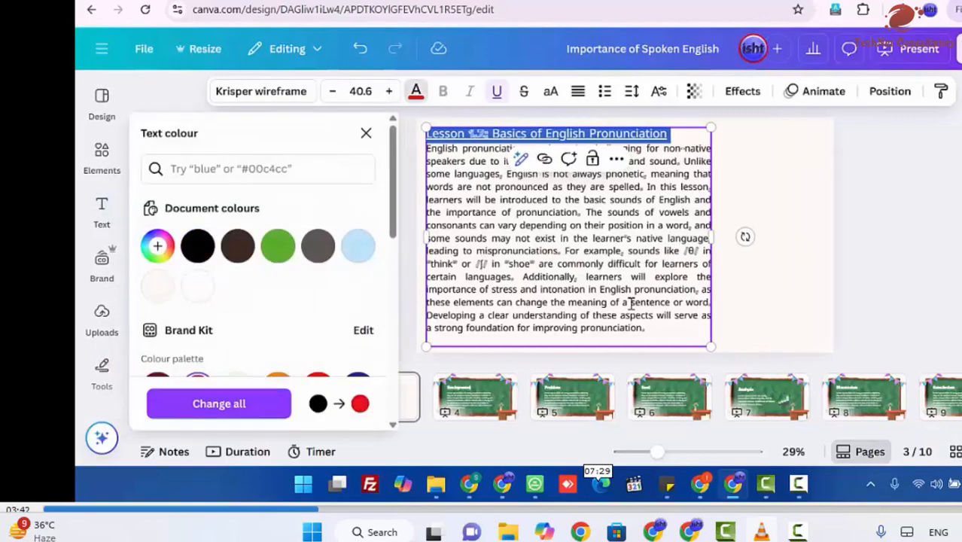
{"action": "left_click", "coordinate": [739, 269]}
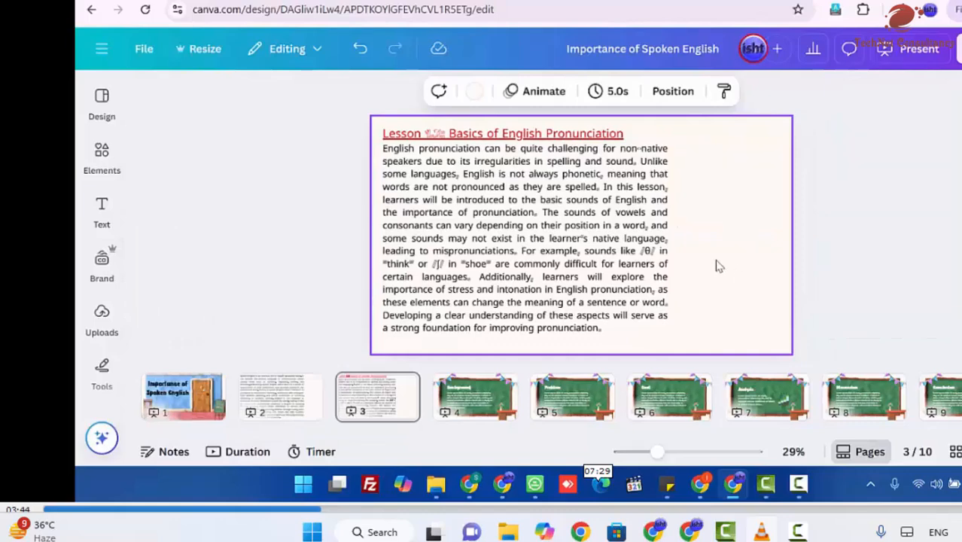
Step: Duplicate page 3, and copy the "Lesson 1.3: Understanding Vowels and Consonants" heading and paragraph from the ChatGPT conversation
{"action": "right_click", "coordinate": [359, 410]}
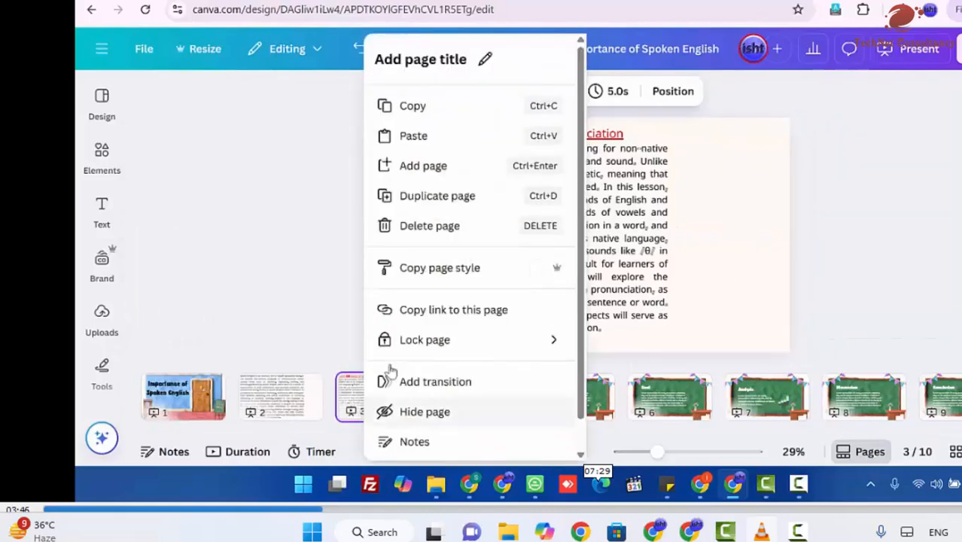
{"action": "left_click", "coordinate": [429, 197]}
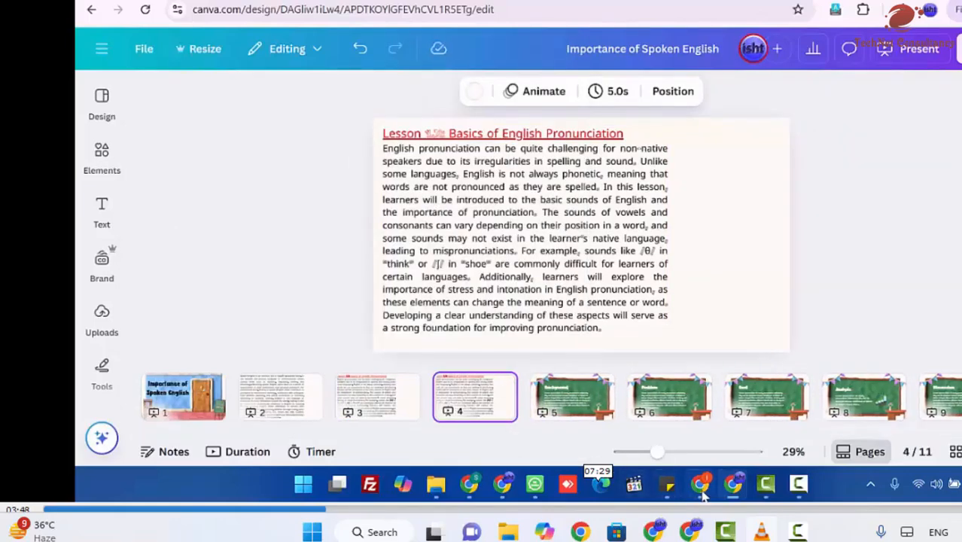
{"action": "left_click", "coordinate": [700, 485]}
{"action": "scroll", "coordinate": [519, 301], "scroll_direction": "down", "scroll_amount": 3}
{"action": "left_click", "coordinate": [404, 130]}
{"action": "left_click_drag", "start_coordinate": [405, 129], "coordinate": [801, 300]}
Step: Replace the text on page 4 in Canva with the copied Lesson 1.3 text and widen its text box beyond the page edge
{"action": "left_click", "coordinate": [732, 484]}
{"action": "left_click", "coordinate": [504, 249]}
{"action": "key", "text": "ctrl+a"}
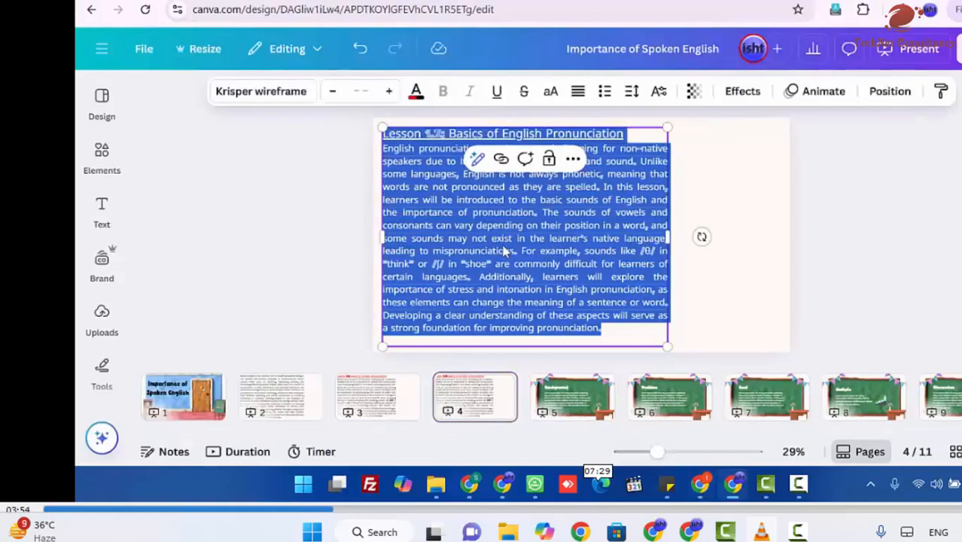
{"action": "key", "text": "ctrl+v"}
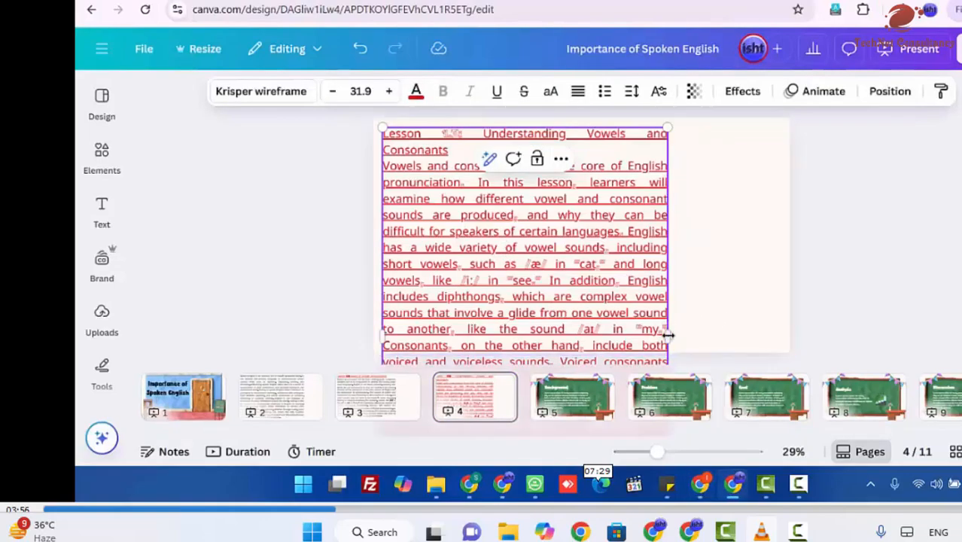
{"action": "left_click_drag", "start_coordinate": [667, 337], "coordinate": [941, 263]}
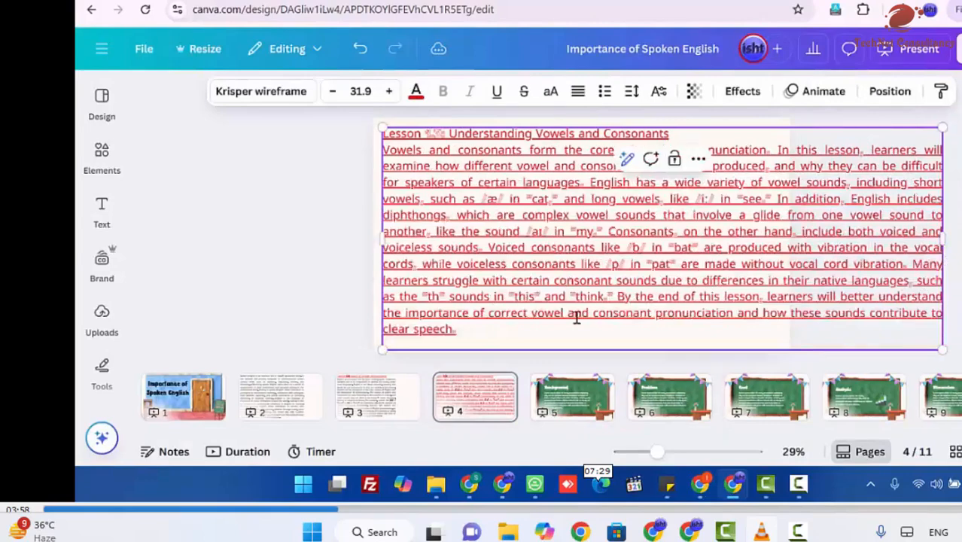
Step: Set the body paragraph below the Lesson 1.3 heading to black and remove its underline
{"action": "left_click_drag", "start_coordinate": [464, 333], "coordinate": [390, 151]}
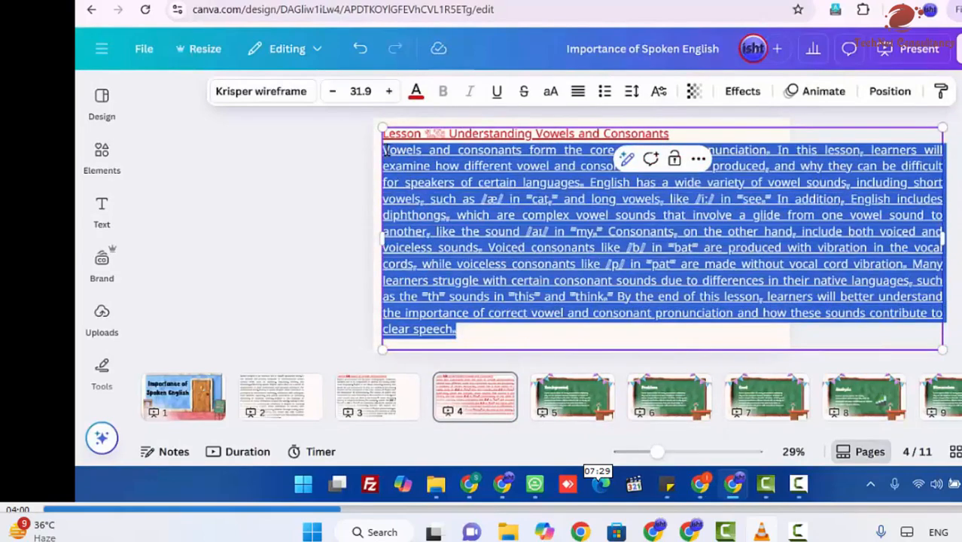
{"action": "left_click", "coordinate": [418, 94]}
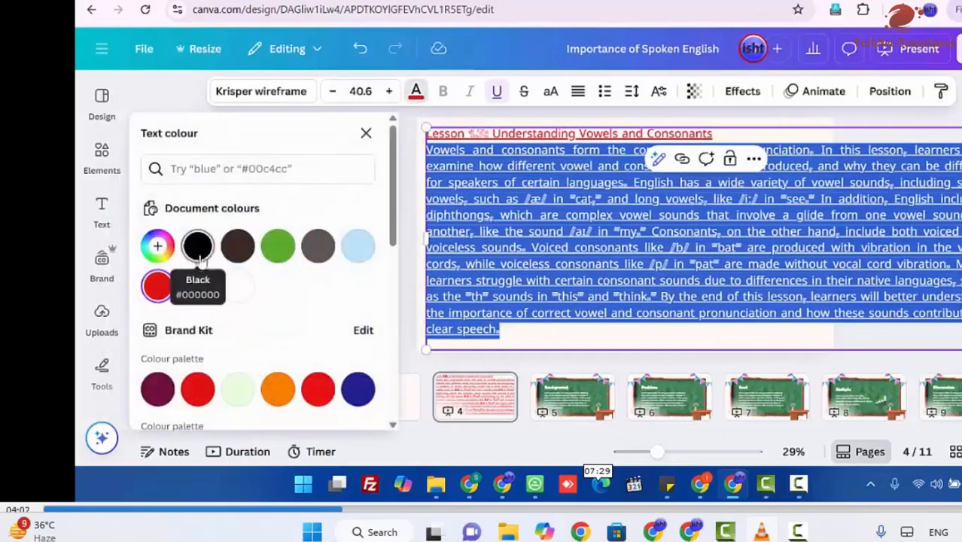
{"action": "left_click", "coordinate": [497, 91]}
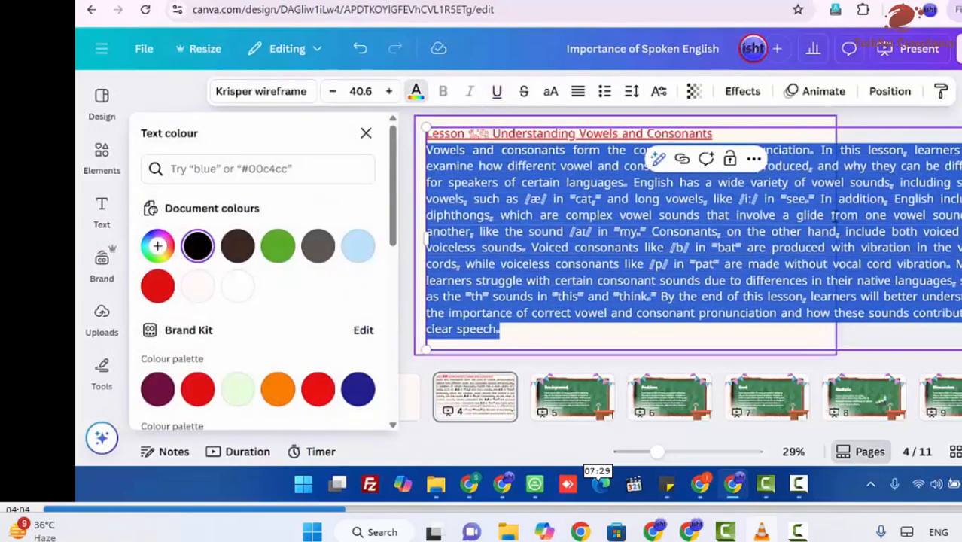
Step: Scale down and narrow the Lesson 1.3 text box so the whole text fits inside page 4
{"action": "left_click_drag", "start_coordinate": [960, 349], "coordinate": [882, 308]}
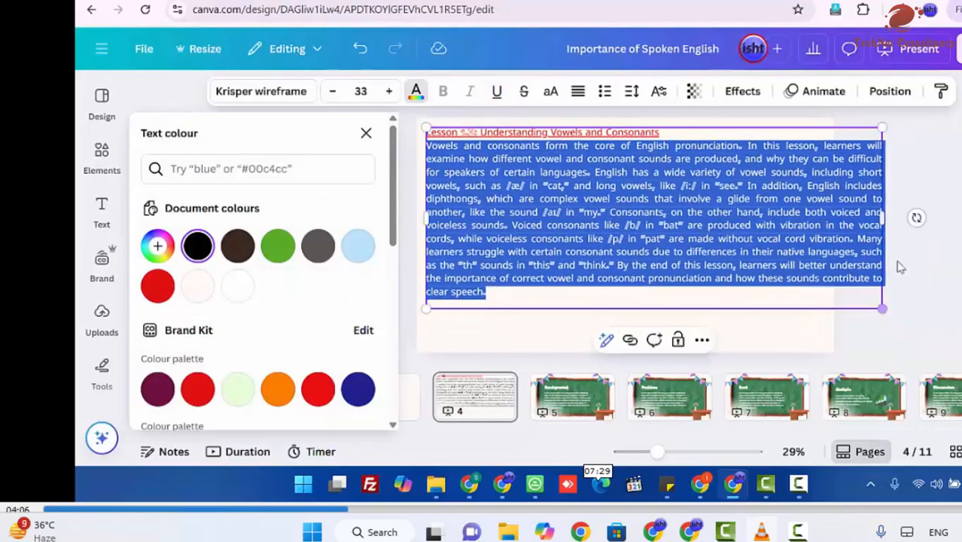
{"action": "left_click_drag", "start_coordinate": [885, 225], "coordinate": [779, 238]}
{"action": "left_click_drag", "start_coordinate": [778, 348], "coordinate": [765, 339]}
{"action": "left_click_drag", "start_coordinate": [764, 233], "coordinate": [749, 233]}
{"action": "left_click", "coordinate": [816, 244]}
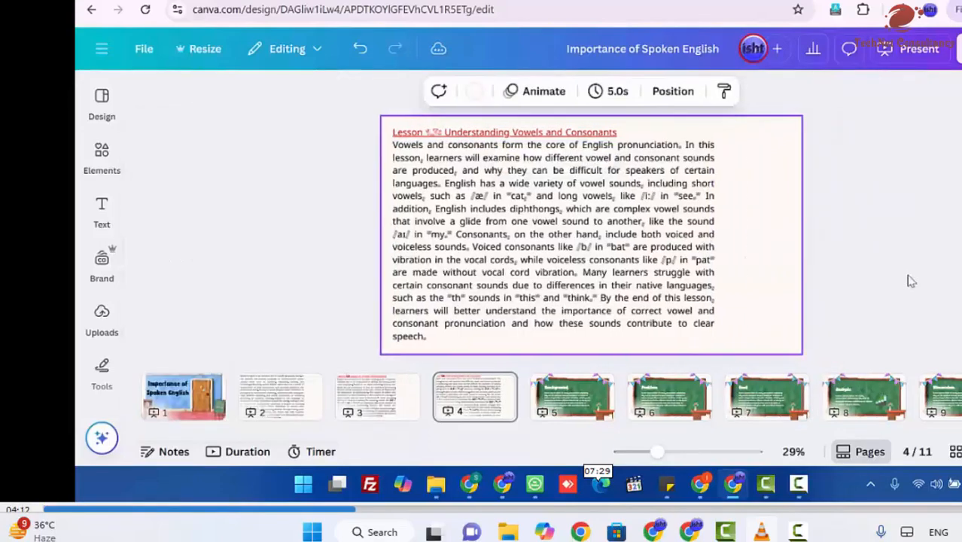
Step: Look through pages 2 to 5 and duplicate page 4, the Lesson 1.3 page
{"action": "left_click", "coordinate": [369, 399]}
{"action": "left_click", "coordinate": [275, 403]}
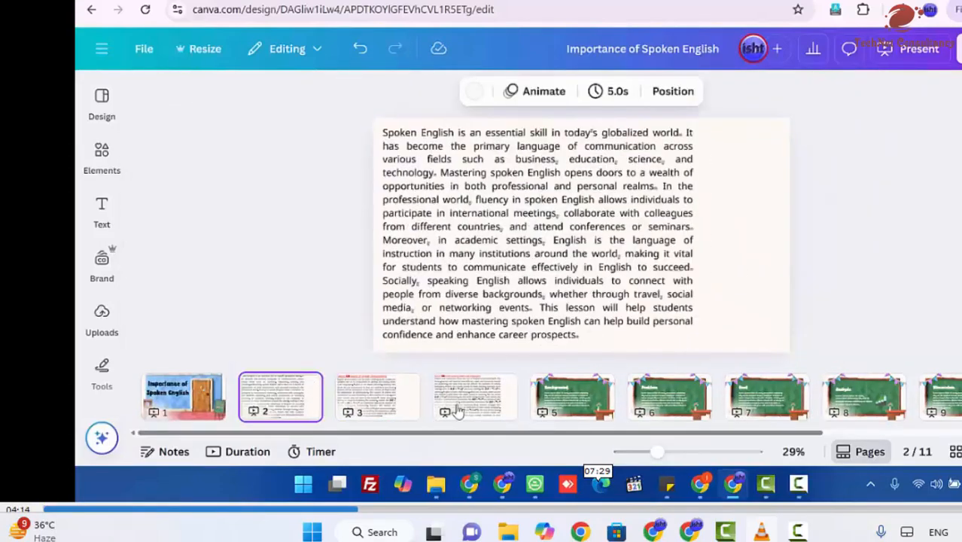
{"action": "left_click", "coordinate": [448, 402]}
{"action": "left_click", "coordinate": [570, 406]}
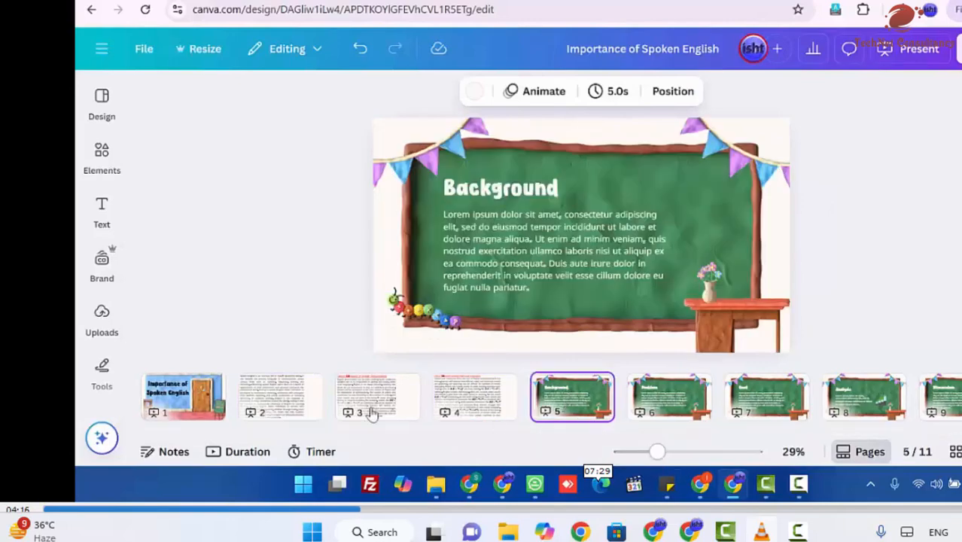
{"action": "right_click", "coordinate": [450, 401]}
{"action": "left_click", "coordinate": [503, 202]}
Step: Switch to ChatGPT and copy the "Lesson 1.4: The International Phonetic Alphabet (IPA) Overview" heading and its paragraph
{"action": "left_click", "coordinate": [698, 480]}
{"action": "scroll", "coordinate": [569, 291], "scroll_direction": "down", "scroll_amount": 5}
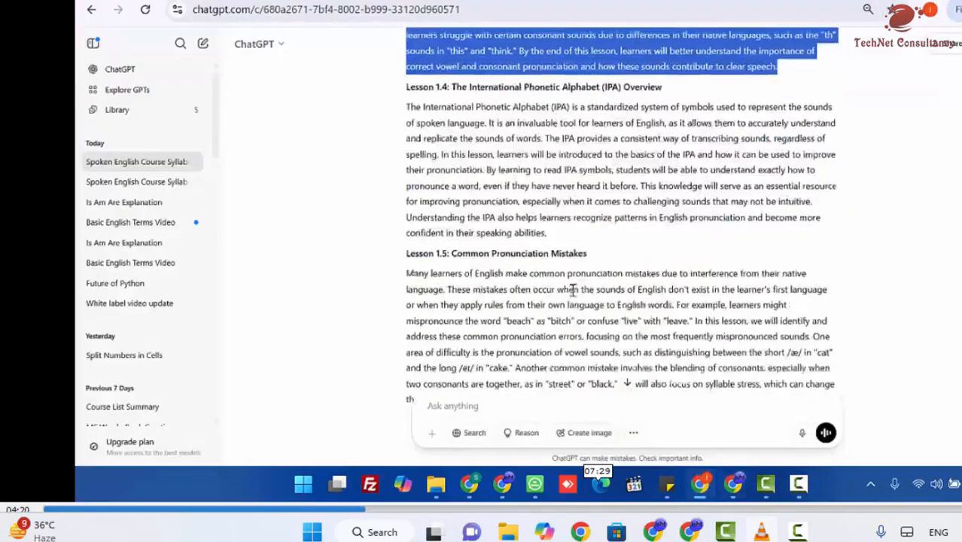
{"action": "scroll", "coordinate": [468, 218], "scroll_direction": "down", "scroll_amount": 2}
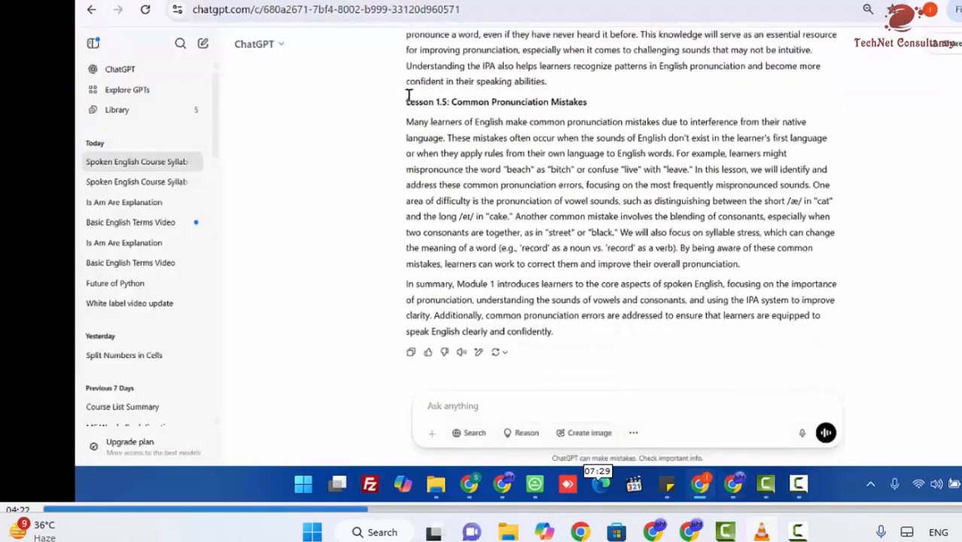
{"action": "scroll", "coordinate": [409, 105], "scroll_direction": "up", "scroll_amount": 2}
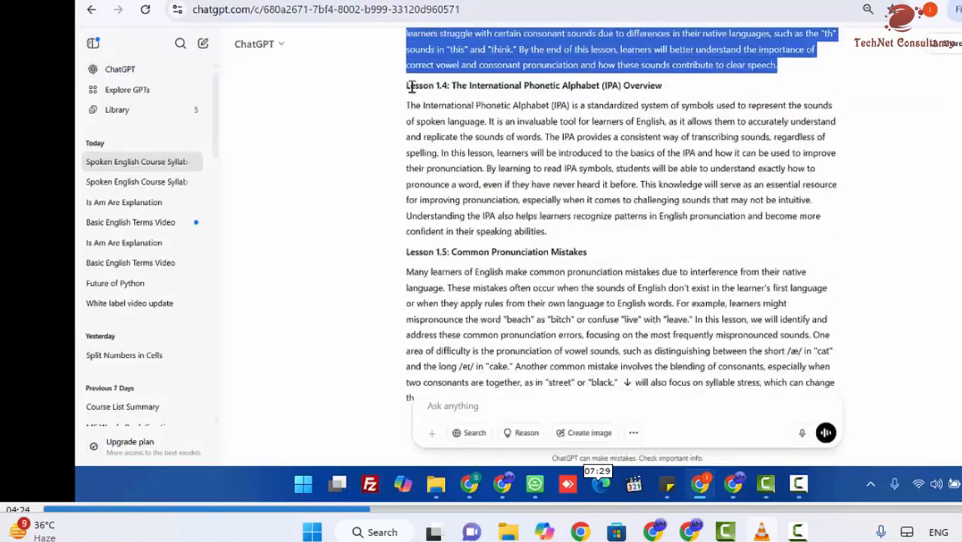
{"action": "left_click_drag", "start_coordinate": [407, 87], "coordinate": [584, 234]}
{"action": "key", "text": "ctrl+c"}
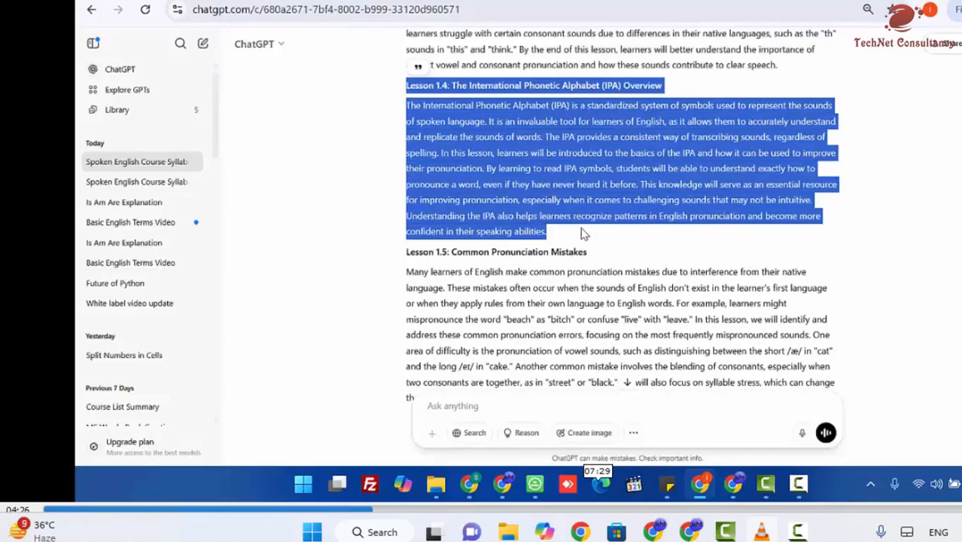
Step: Switch back to Canva and replace the body paragraph on page 5 with the copied Lesson 1.4 text
{"action": "left_click", "coordinate": [726, 486]}
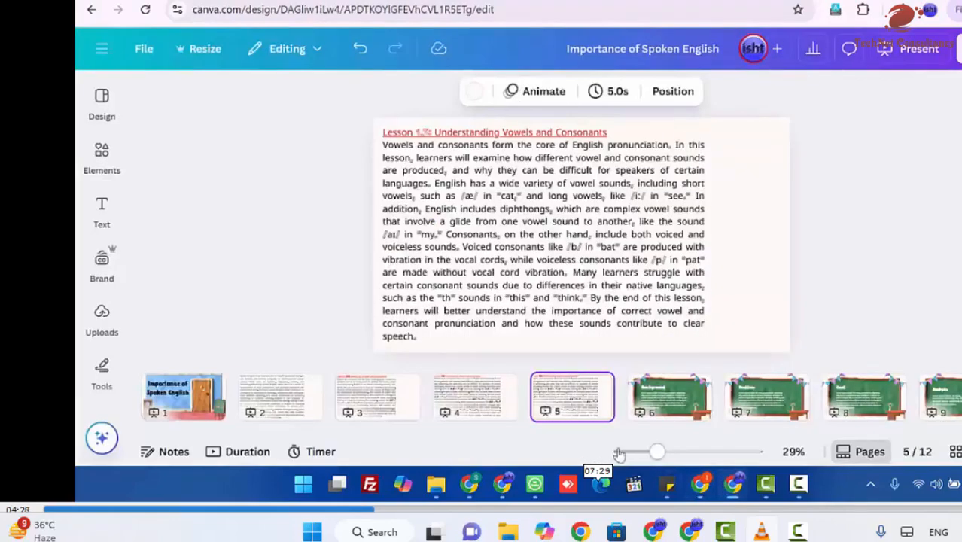
{"action": "left_click", "coordinate": [534, 260]}
{"action": "left_click", "coordinate": [534, 260]}
{"action": "left_click_drag", "start_coordinate": [386, 286], "coordinate": [385, 148]}
{"action": "key", "text": "ctrl+v"}
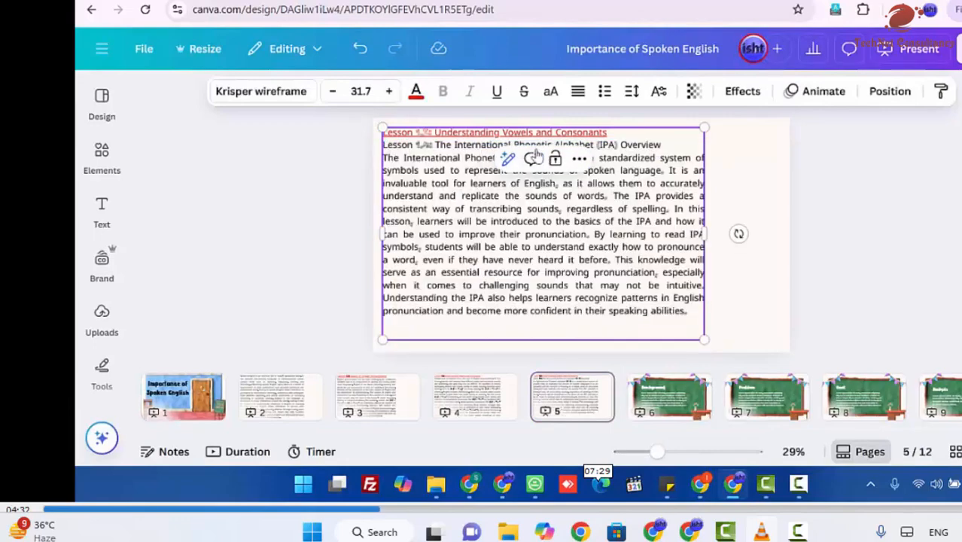
Step: Move the Lesson 1.4 title into the red underlined heading on page 5, replacing the Lesson 1.3 heading above the body
{"action": "triple_click", "coordinate": [647, 145]}
{"action": "key", "text": "ctrl+c"}
{"action": "key", "text": "BackSpace"}
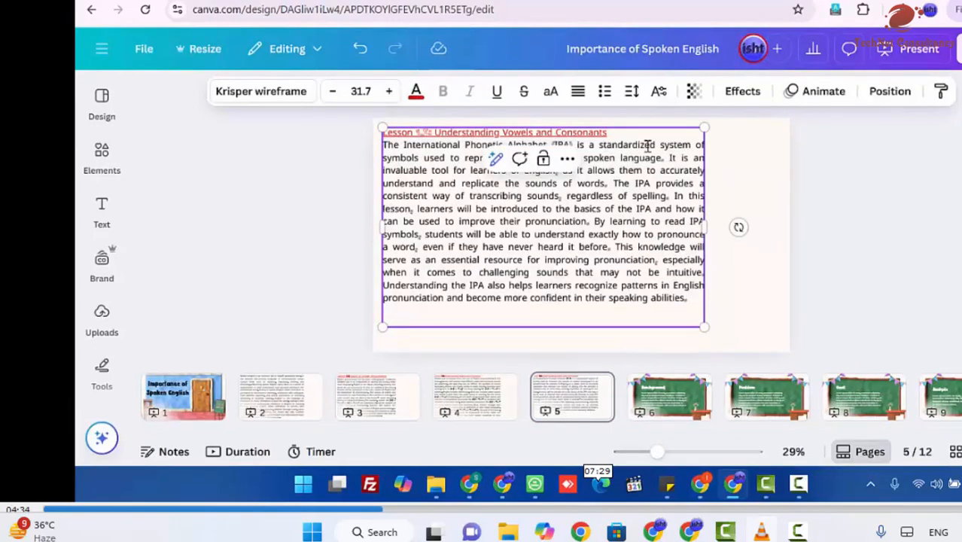
{"action": "triple_click", "coordinate": [632, 128]}
{"action": "key", "text": "ctrl+v"}
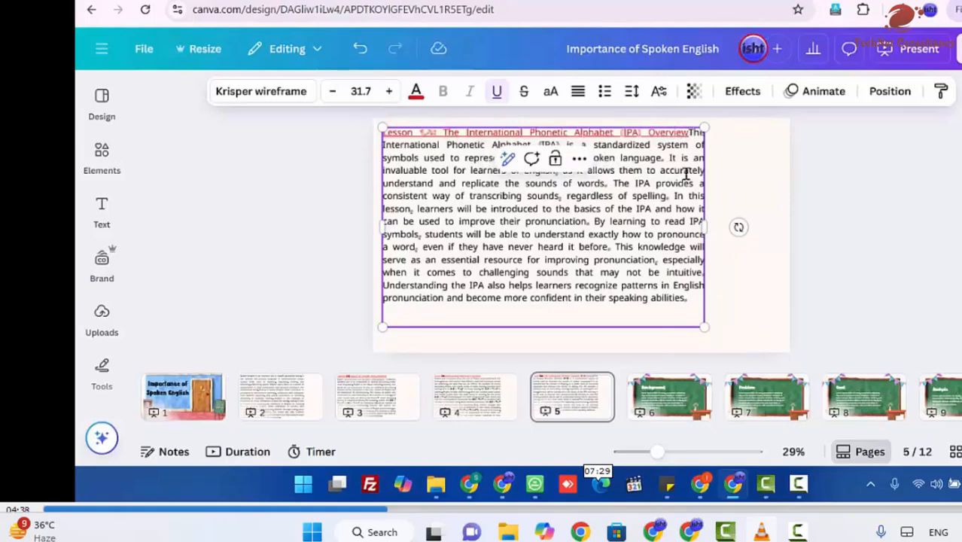
{"action": "key", "text": "Return"}
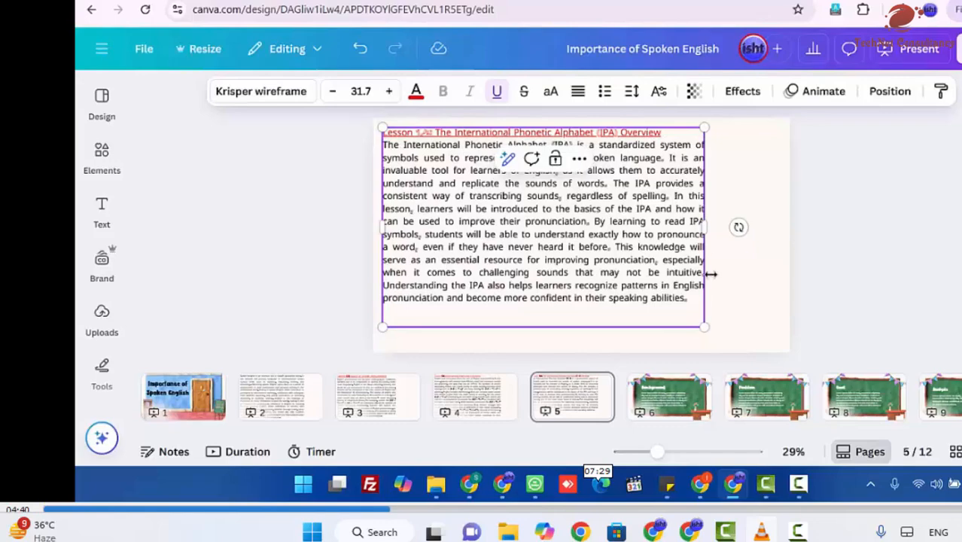
Step: Narrow the Lesson 1.4 text box to about 1,330 wide and nudge it slightly left
{"action": "left_click_drag", "start_coordinate": [707, 239], "coordinate": [675, 226]}
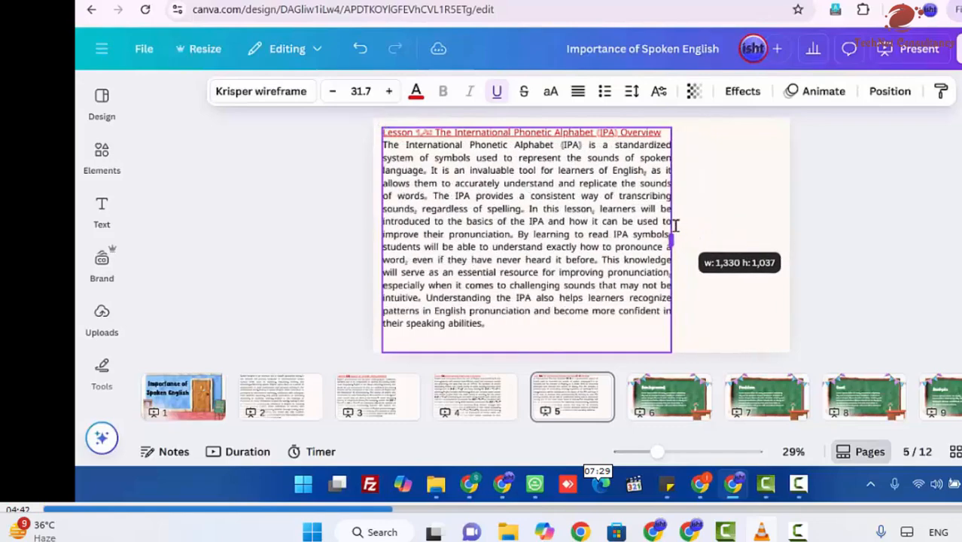
{"action": "left_click", "coordinate": [736, 279]}
{"action": "left_click", "coordinate": [561, 265]}
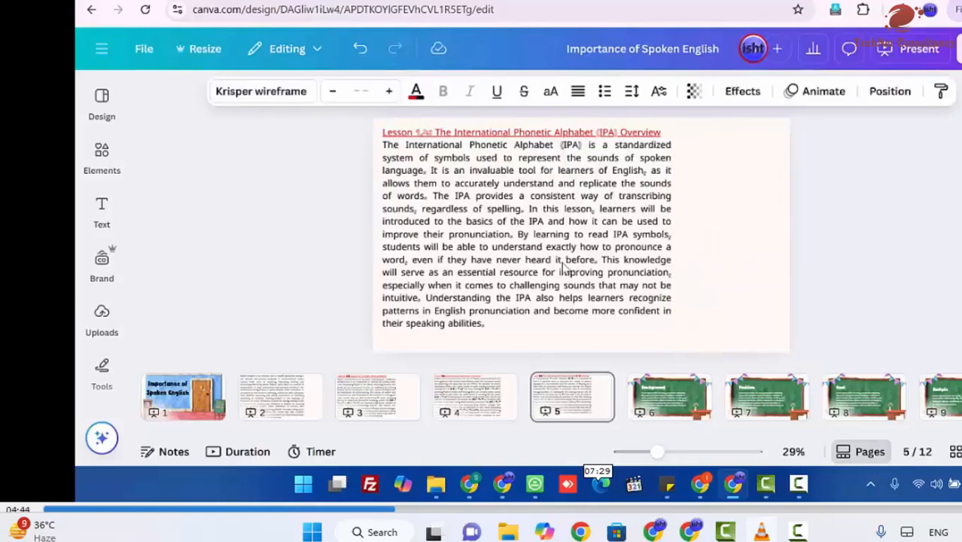
{"action": "key", "text": "Left"}
{"action": "key", "text": "Left"}
{"action": "key", "text": "Left"}
{"action": "key", "text": "Left"}
{"action": "key", "text": "Left"}
{"action": "key", "text": "Left"}
{"action": "key", "text": "Left"}
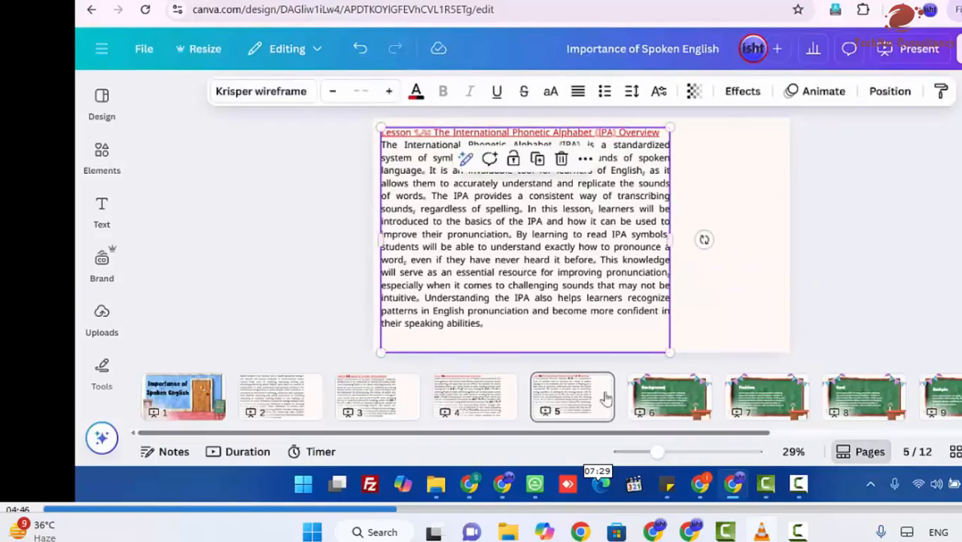
Step: Duplicate page 5, and copy the "Lesson 1.5: Common Pronunciation Mistakes" heading and paragraph from ChatGPT without the closing summary
{"action": "right_click", "coordinate": [609, 391]}
{"action": "left_click", "coordinate": [674, 200]}
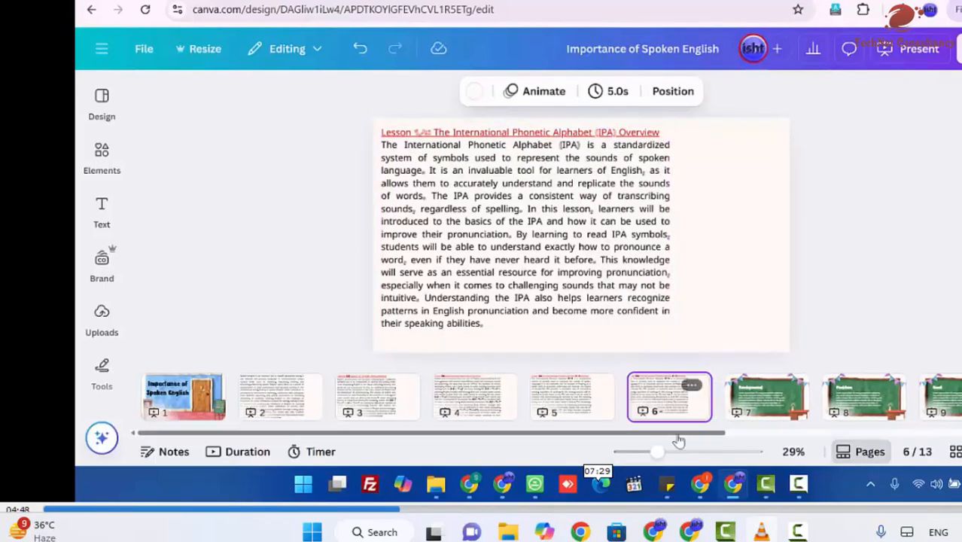
{"action": "left_click", "coordinate": [700, 484]}
{"action": "scroll", "coordinate": [482, 188], "scroll_direction": "down", "scroll_amount": 3}
{"action": "left_click_drag", "start_coordinate": [407, 106], "coordinate": [623, 336]}
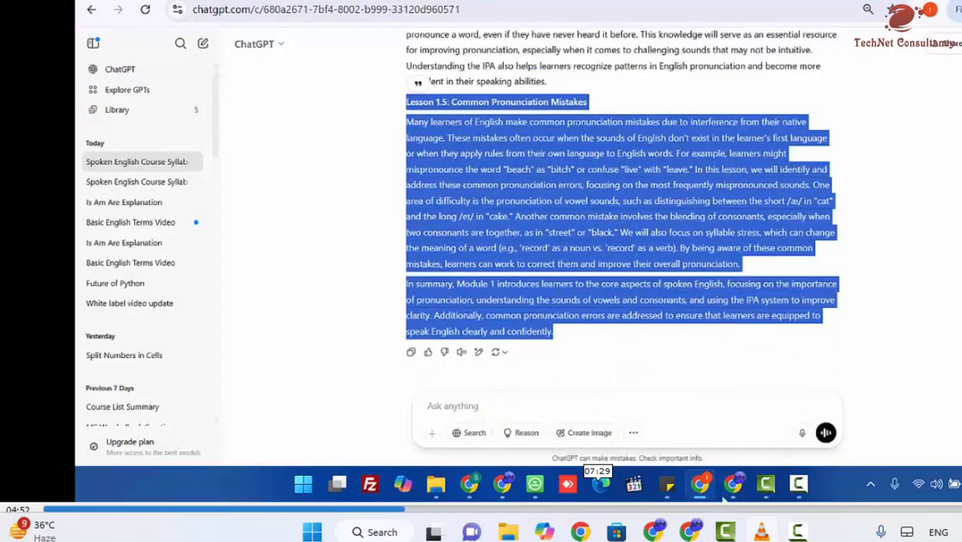
{"action": "left_click", "coordinate": [638, 278]}
{"action": "left_click_drag", "start_coordinate": [745, 265], "coordinate": [394, 110]}
Step: Return to Canva and replace the body paragraph on page 6 with the copied Lesson 1.5 text
{"action": "left_click", "coordinate": [731, 484]}
{"action": "left_click", "coordinate": [564, 293]}
{"action": "left_click", "coordinate": [519, 324]}
{"action": "left_click", "coordinate": [503, 334]}
{"action": "left_click_drag", "start_coordinate": [504, 334], "coordinate": [381, 149]}
{"action": "key", "text": "ctrl+v"}
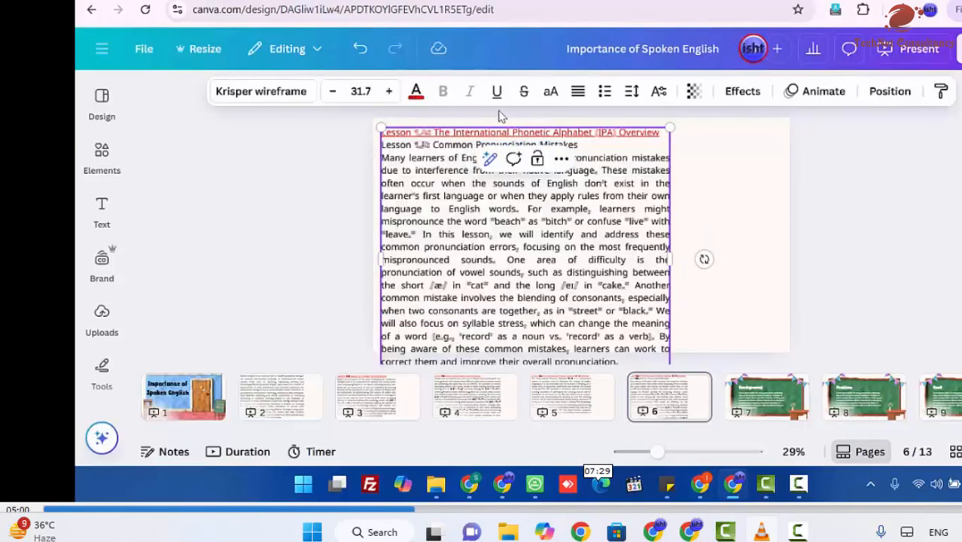
Step: Move the Lesson 1.5 title into the red underlined heading on page 6, replacing the Lesson 1.4 heading above the body
{"action": "triple_click", "coordinate": [597, 145]}
{"action": "key", "text": "ctrl+c"}
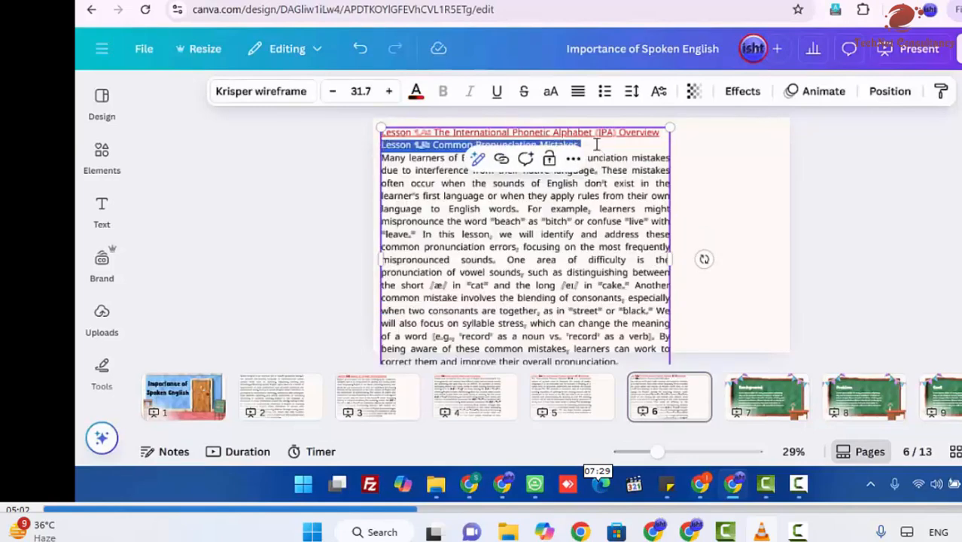
{"action": "key", "text": "BackSpace"}
{"action": "triple_click", "coordinate": [616, 133]}
{"action": "key", "text": "ctrl+v"}
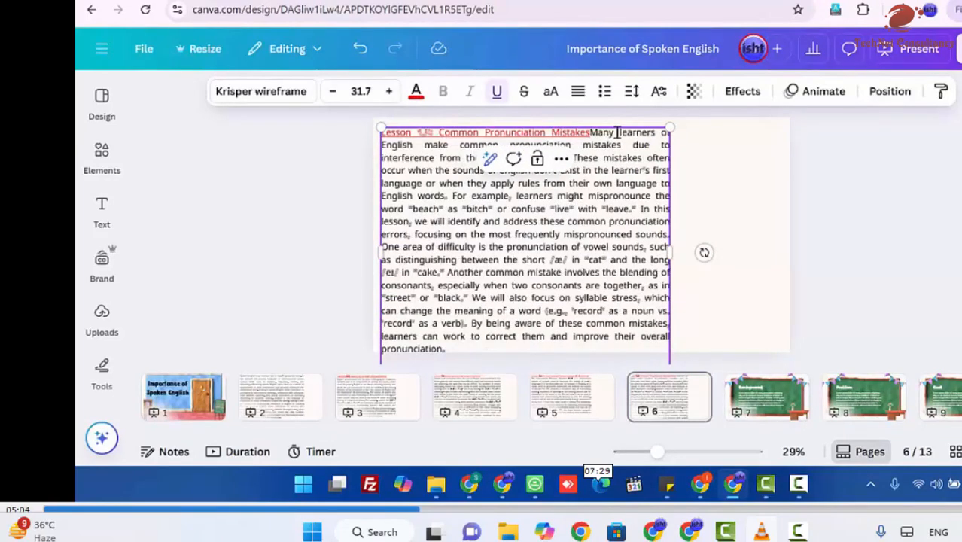
{"action": "key", "text": "Return"}
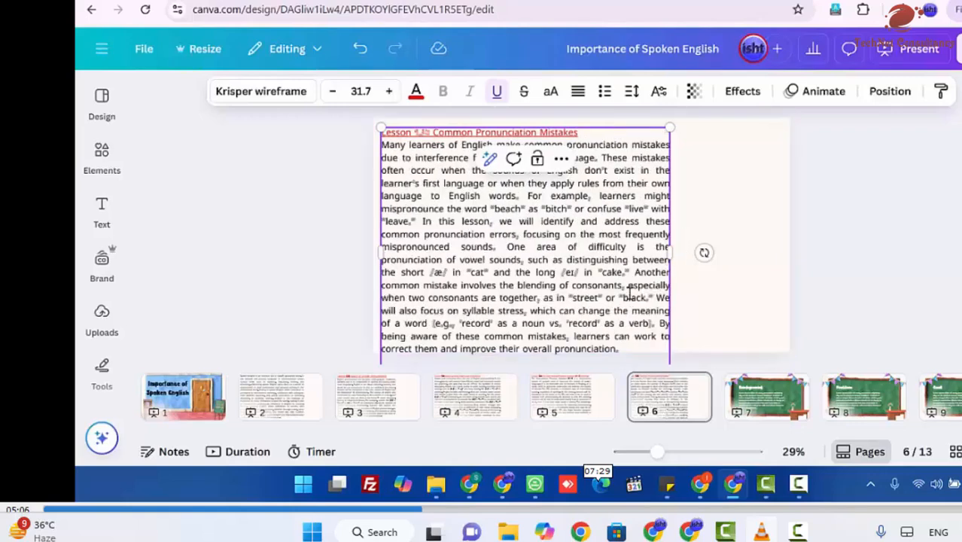
Step: Reduce the font size of all the Lesson 1.5 text, move its text box up and widen it to fit page 6
{"action": "key", "text": "ctrl+a"}
{"action": "left_click", "coordinate": [332, 91]}
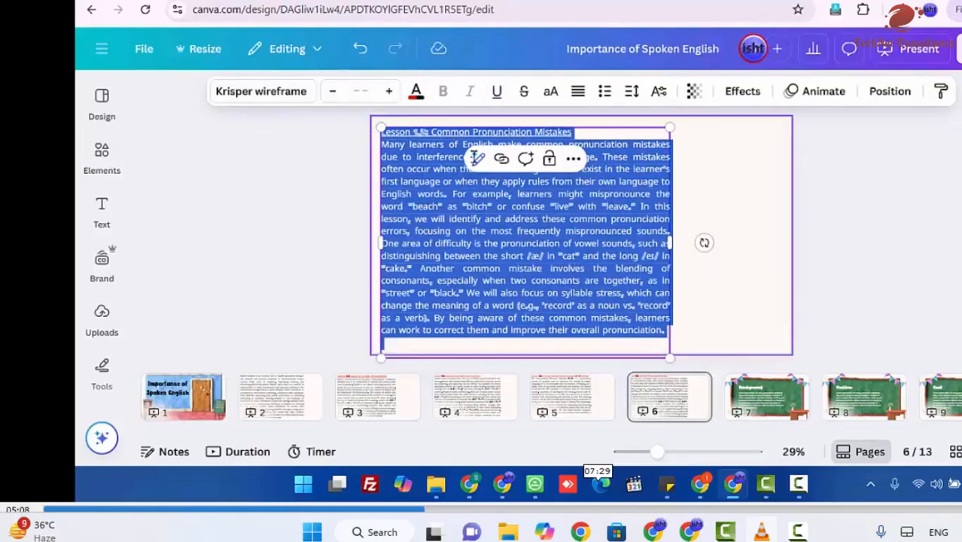
{"action": "left_click", "coordinate": [744, 240]}
{"action": "mouse_move", "coordinate": [542, 221]}
{"action": "left_mouse_down"}
{"action": "mouse_move", "coordinate": [534, 215]}
{"action": "mouse_move", "coordinate": [533, 224]}
{"action": "mouse_move", "coordinate": [540, 214]}
{"action": "left_mouse_up"}
{"action": "left_click_drag", "start_coordinate": [669, 242], "coordinate": [694, 361]}
{"action": "left_click", "coordinate": [788, 318]}
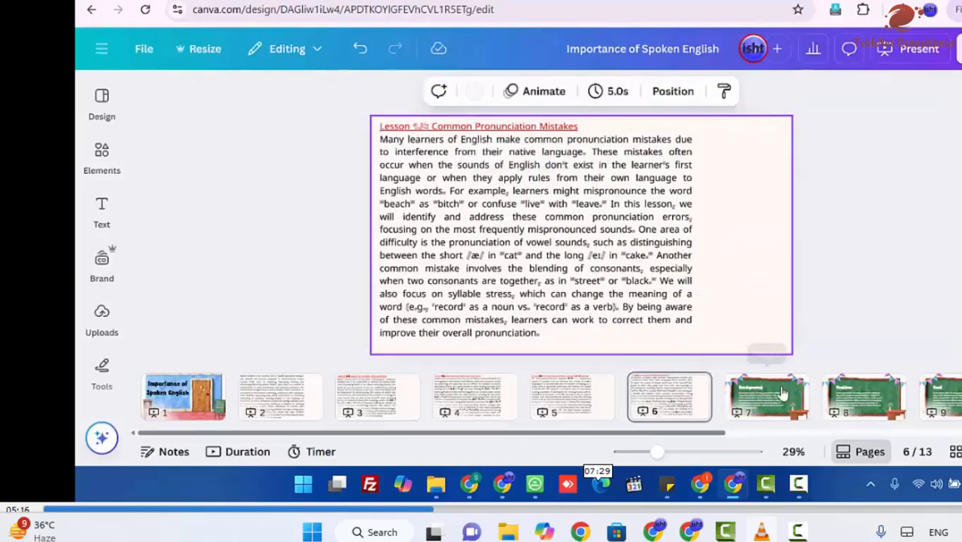
Step: Delete the placeholder paragraph and the "Background" heading from the chalkboard on page 7
{"action": "left_click", "coordinate": [782, 394]}
{"action": "left_click", "coordinate": [582, 250]}
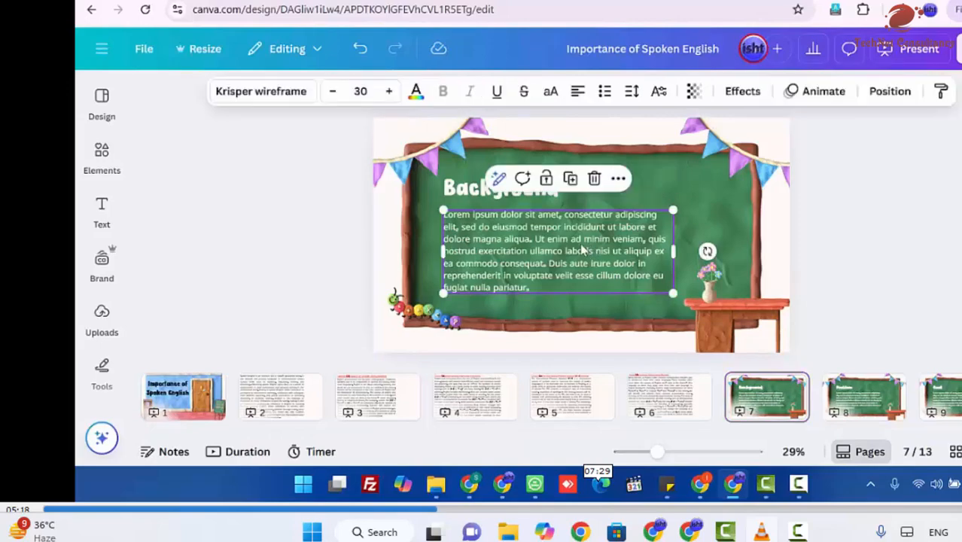
{"action": "key", "text": "Delete"}
{"action": "left_click", "coordinate": [532, 194]}
{"action": "key", "text": "Delete"}
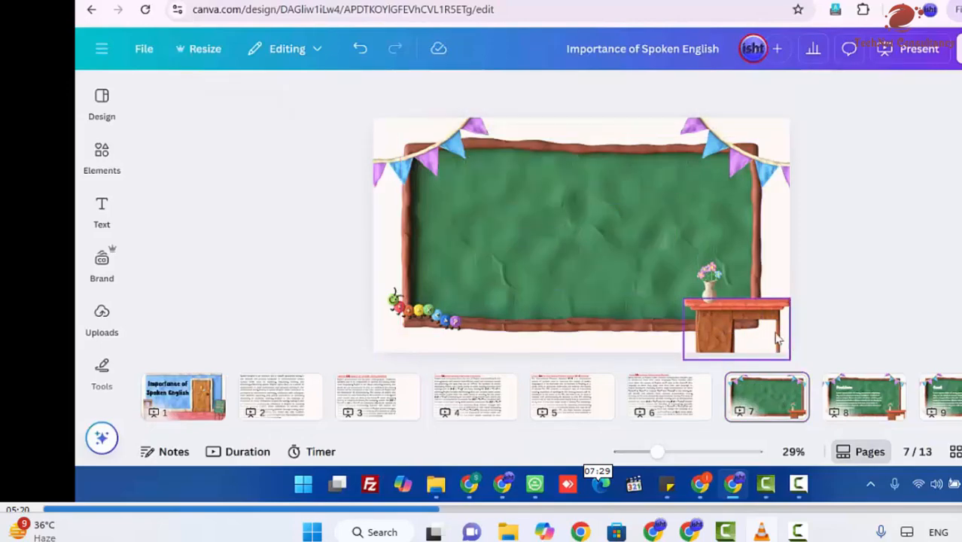
Step: Search the elements library for "thanku"
{"action": "left_click", "coordinate": [774, 332]}
{"action": "left_click", "coordinate": [102, 154]}
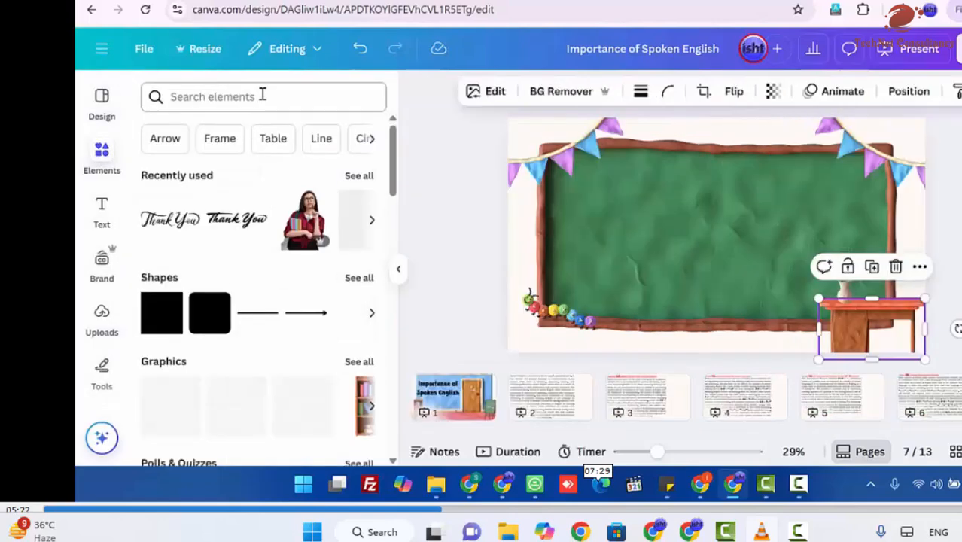
{"action": "left_click", "coordinate": [262, 96]}
{"action": "type", "text": "thank"}
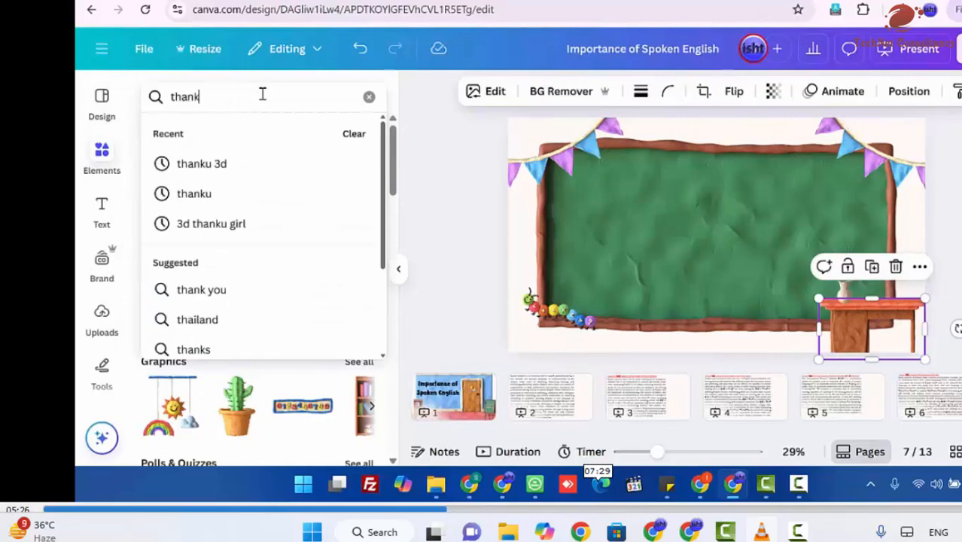
{"action": "type", "text": "u"}
{"action": "key", "text": "Return"}
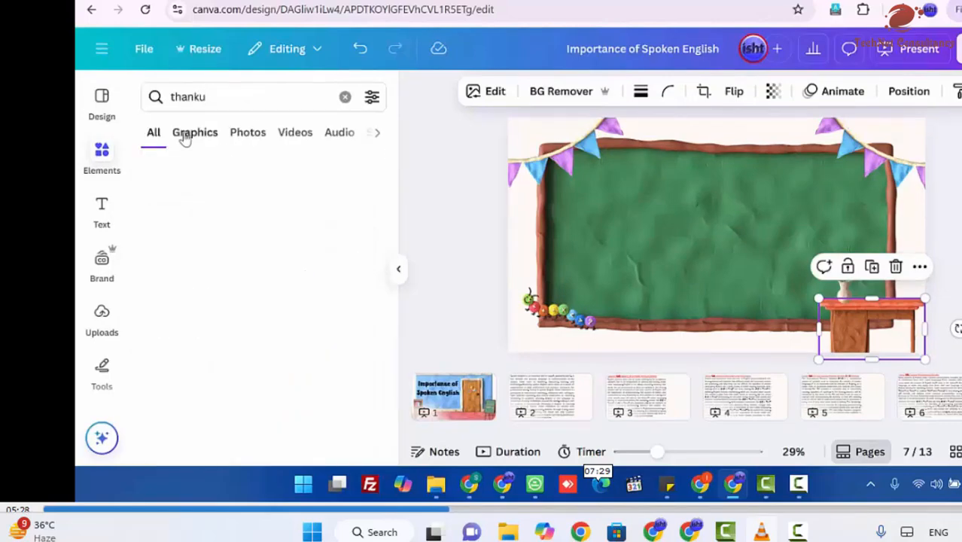
Step: Add the thin black script "Thank You" graphic to page 7 and enlarge it across most of the chalkboard's width
{"action": "scroll", "coordinate": [219, 278], "scroll_direction": "down", "scroll_amount": 5}
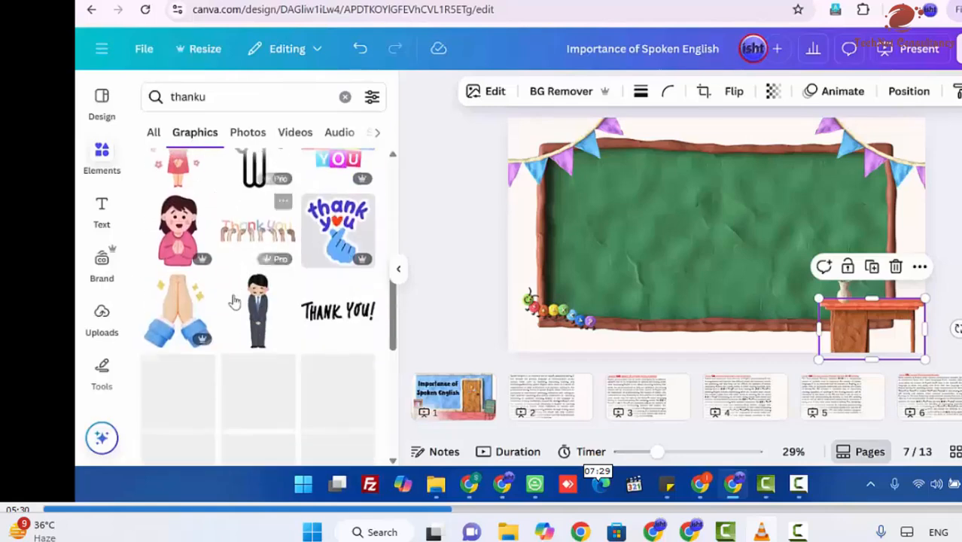
{"action": "scroll", "coordinate": [235, 301], "scroll_direction": "down", "scroll_amount": 2}
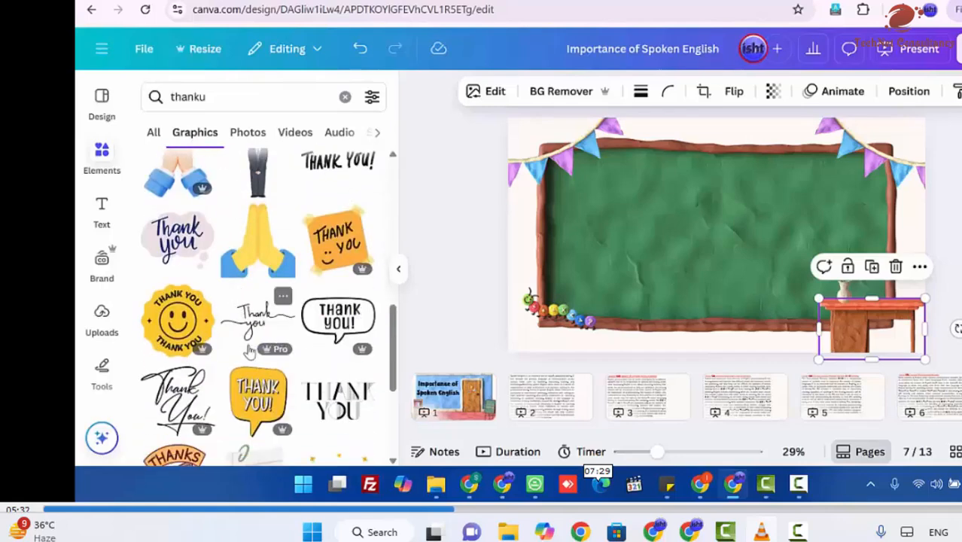
{"action": "scroll", "coordinate": [248, 349], "scroll_direction": "up", "scroll_amount": 5}
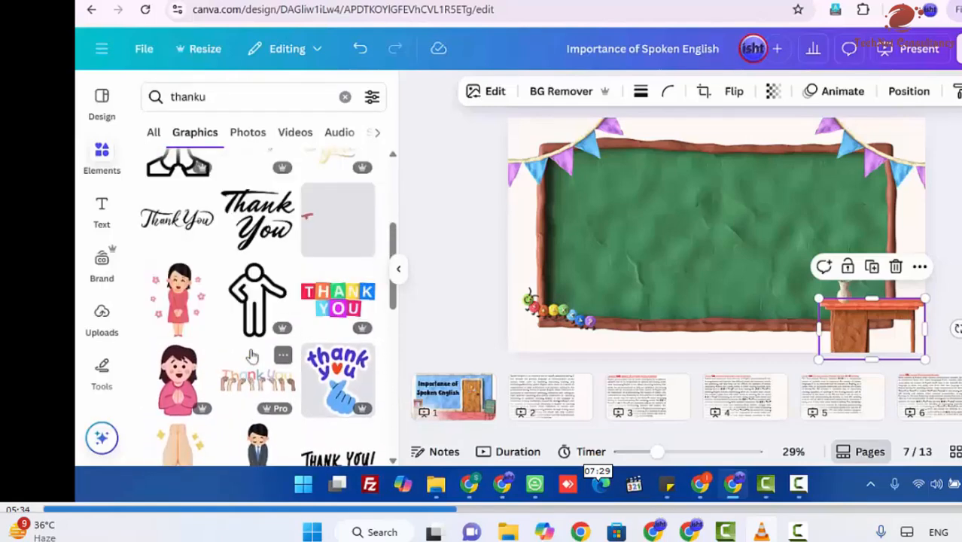
{"action": "scroll", "coordinate": [253, 355], "scroll_direction": "up", "scroll_amount": 3}
{"action": "left_click", "coordinate": [151, 446]}
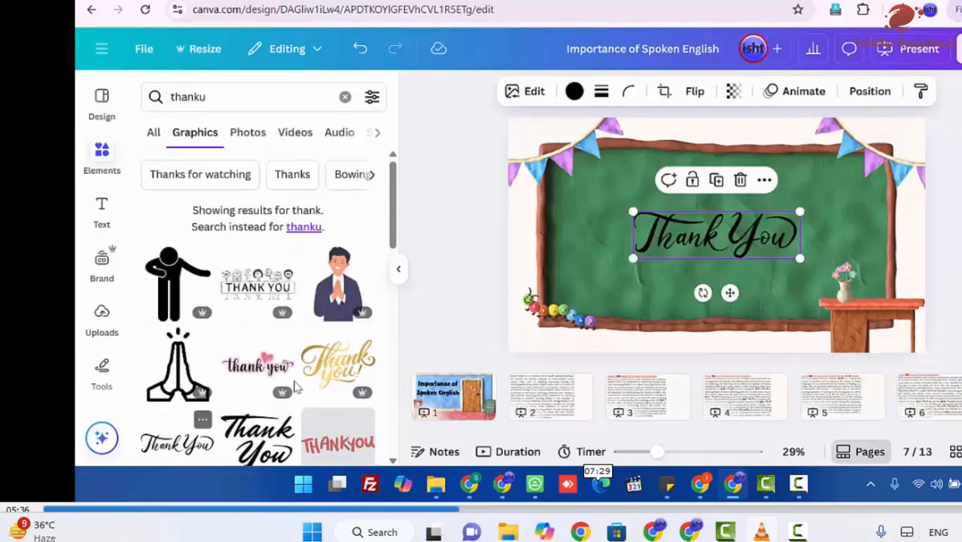
{"action": "left_click_drag", "start_coordinate": [628, 206], "coordinate": [599, 199]}
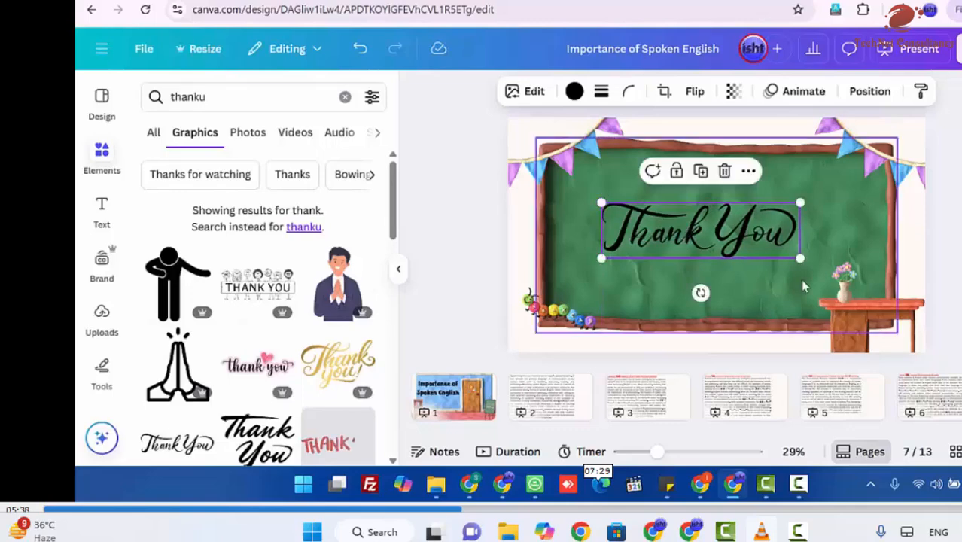
{"action": "left_click_drag", "start_coordinate": [797, 256], "coordinate": [857, 274]}
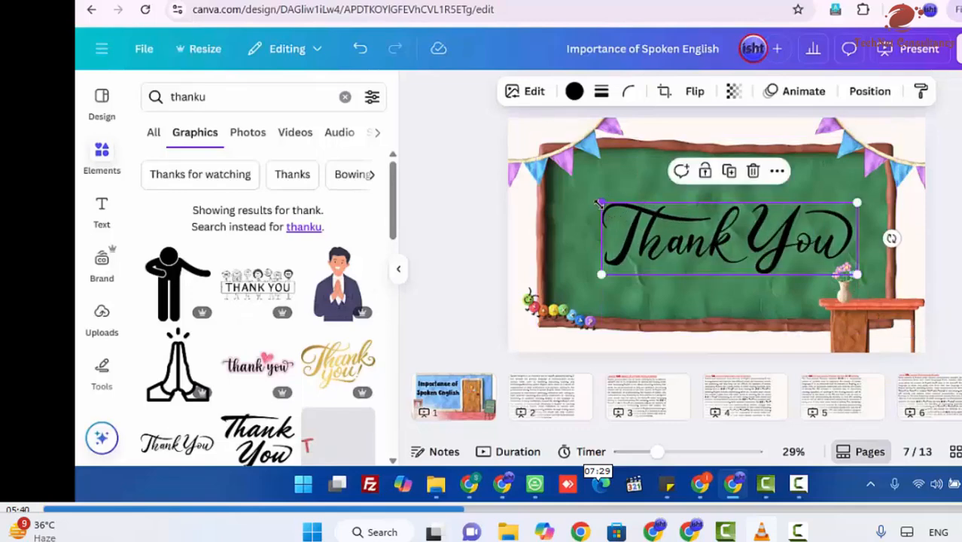
Step: Enlarge the "Thank You" lettering a little more and recolour it from the document colours to a pale off-white
{"action": "left_click_drag", "start_coordinate": [600, 202], "coordinate": [577, 197]}
{"action": "left_click", "coordinate": [574, 91]}
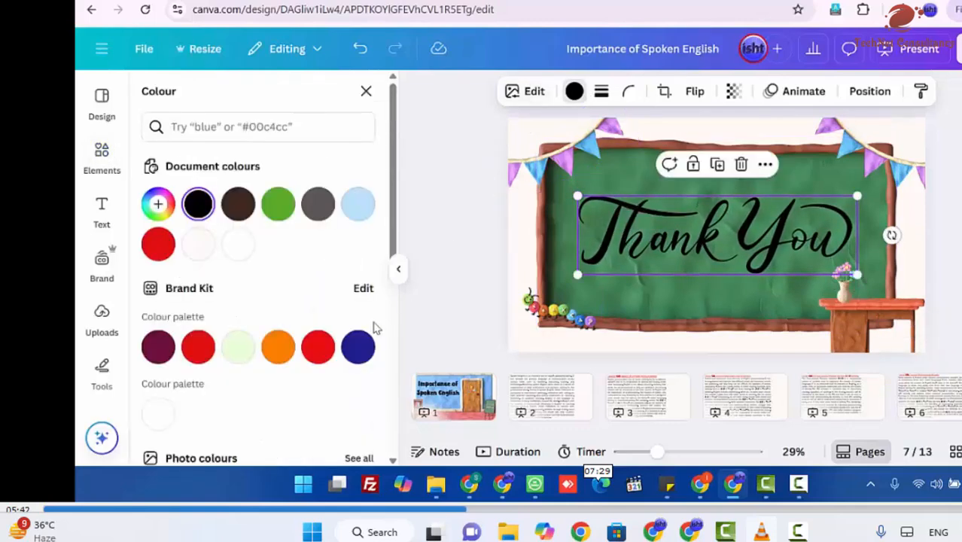
{"action": "left_click", "coordinate": [209, 250]}
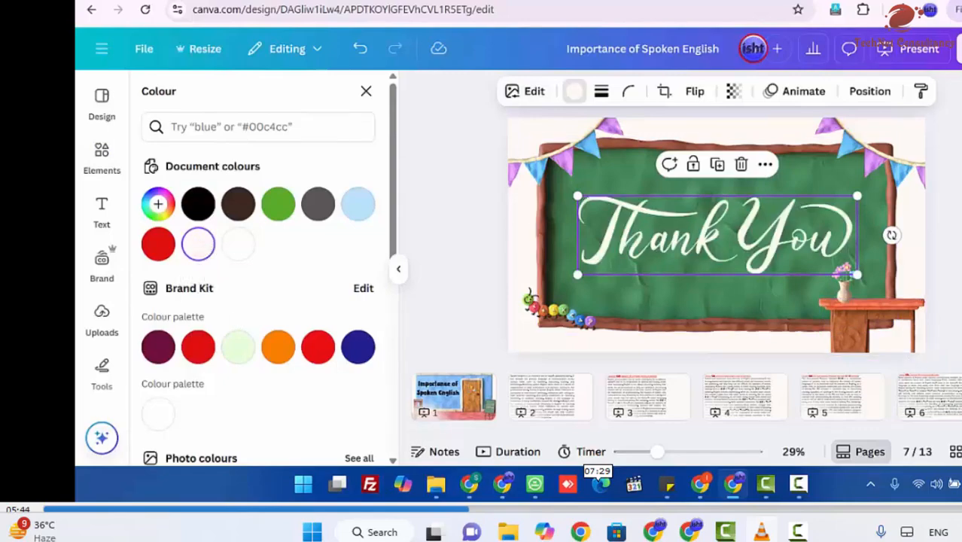
{"action": "key", "text": "Escape"}
Step: Go to page 2 and search the graphics library for "books"
{"action": "left_click", "coordinate": [472, 402]}
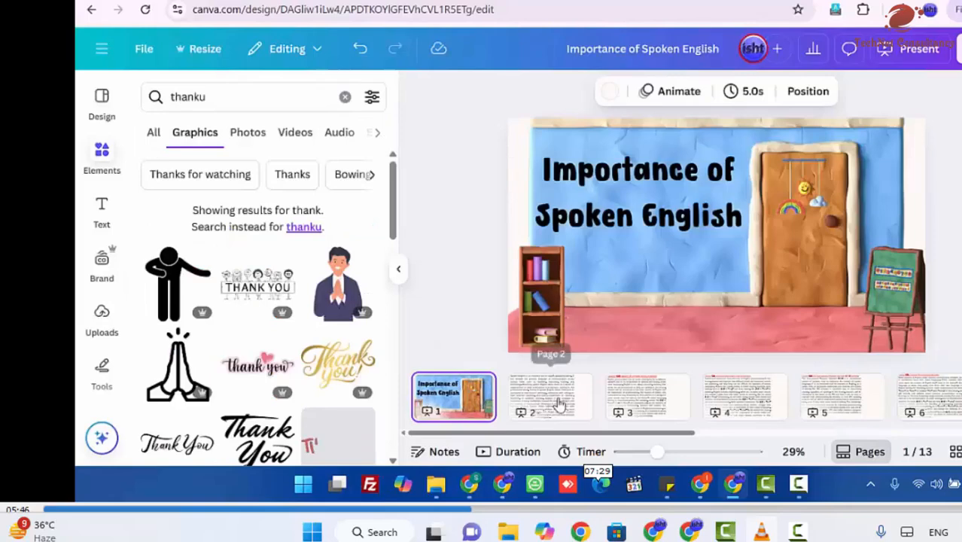
{"action": "left_click", "coordinate": [554, 399]}
{"action": "left_click_drag", "start_coordinate": [249, 91], "coordinate": [166, 101]}
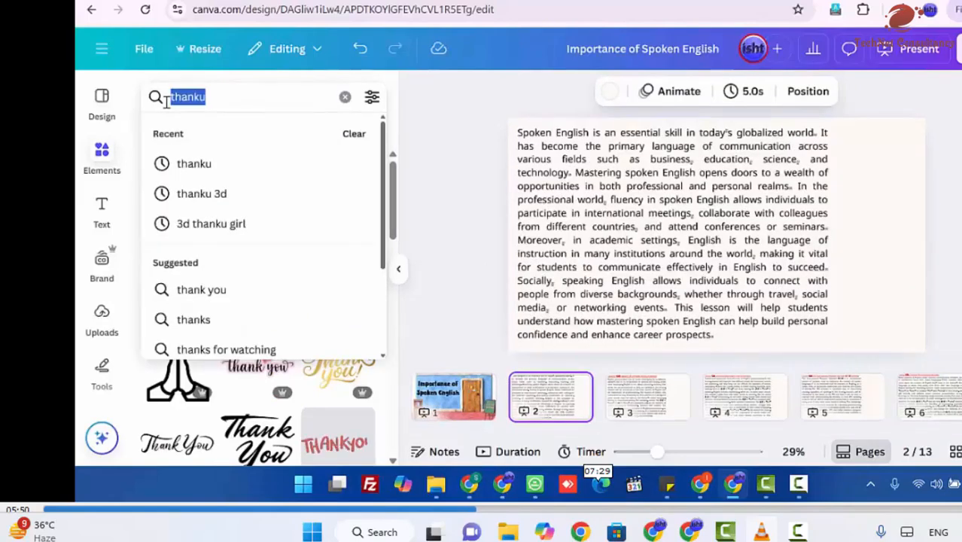
{"action": "type", "text": "books"}
{"action": "key", "text": "Return"}
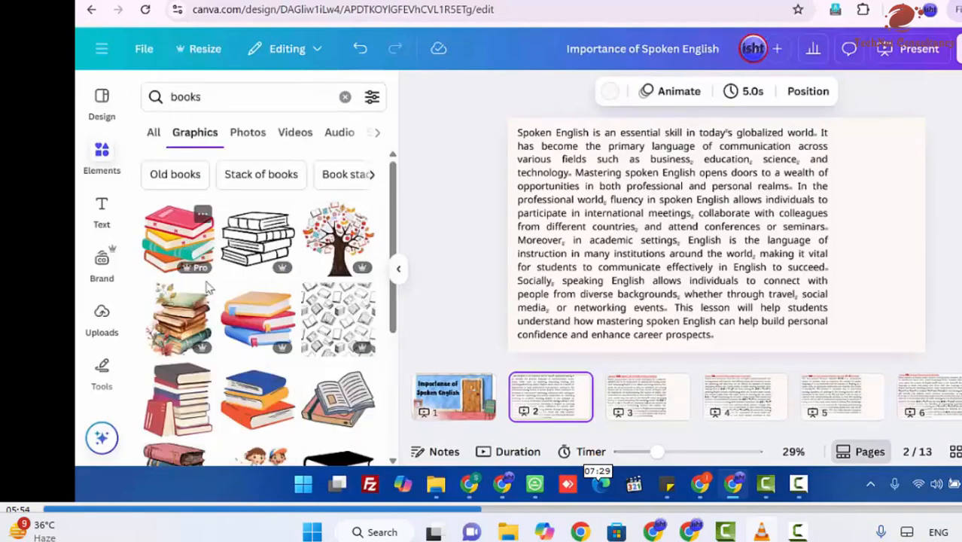
Step: Add the tall colourful stack of books to page 2, shrink it and place it in the page's lower-right corner
{"action": "scroll", "coordinate": [209, 301], "scroll_direction": "down", "scroll_amount": 6}
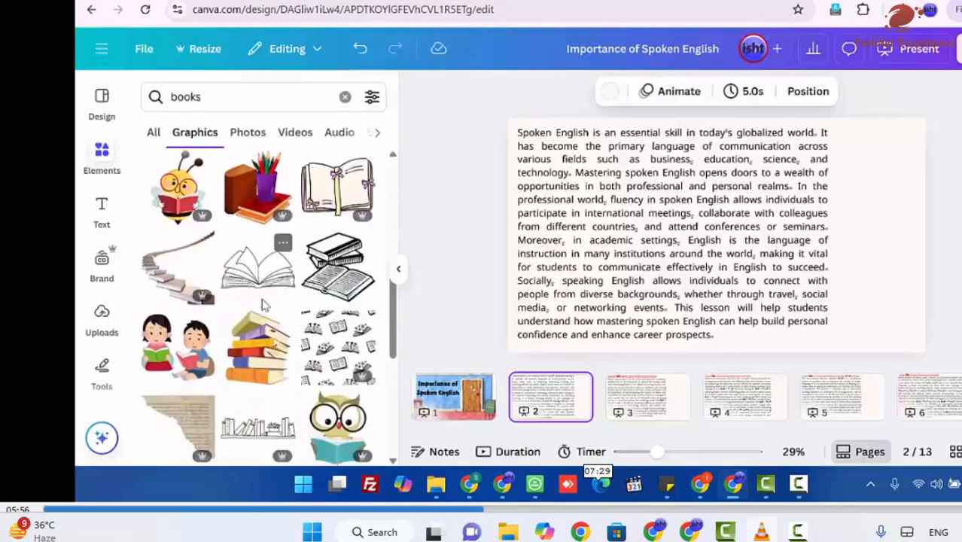
{"action": "scroll", "coordinate": [263, 304], "scroll_direction": "down", "scroll_amount": 8}
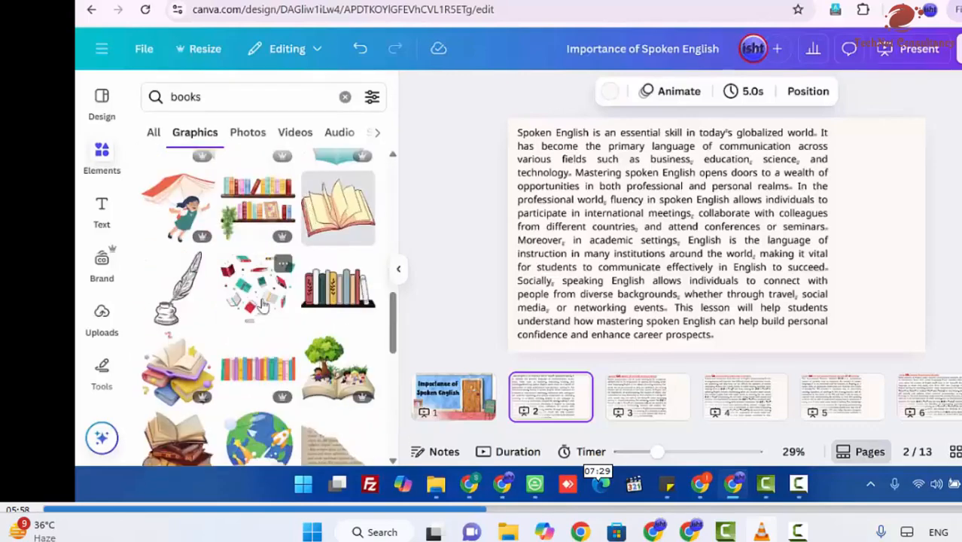
{"action": "scroll", "coordinate": [263, 303], "scroll_direction": "down", "scroll_amount": 5}
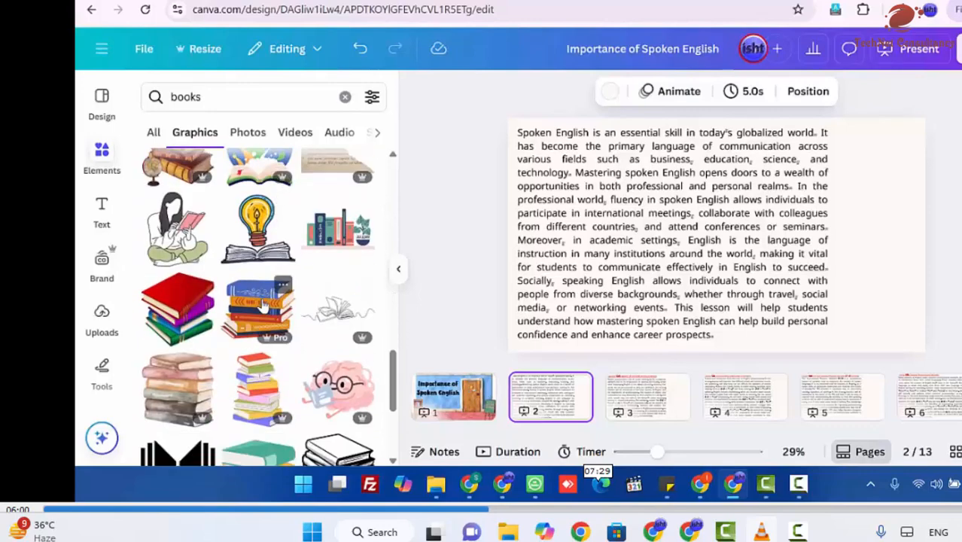
{"action": "left_click", "coordinate": [260, 388]}
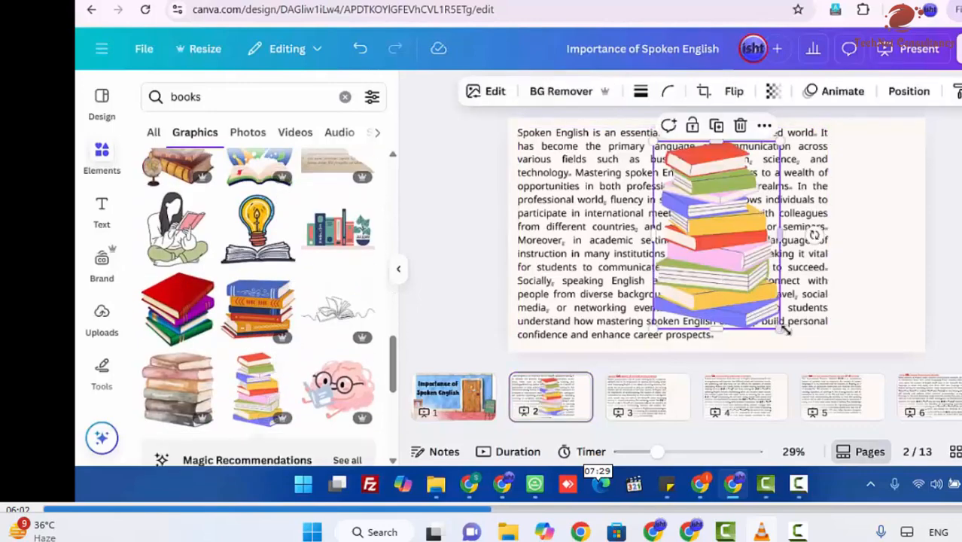
{"action": "left_click_drag", "start_coordinate": [779, 328], "coordinate": [753, 282]}
{"action": "left_click_drag", "start_coordinate": [693, 245], "coordinate": [893, 329]}
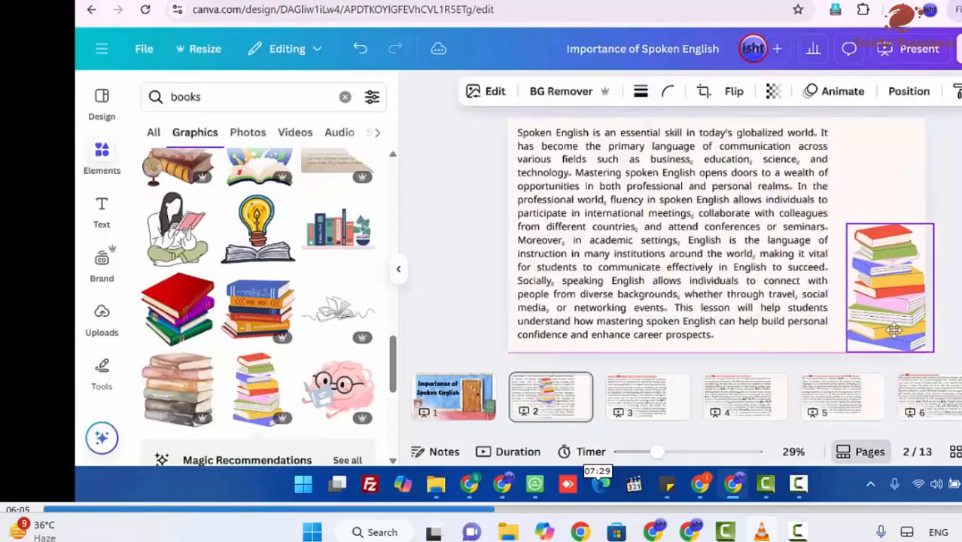
Step: Change the background of page 2 to a pale grey-blue, about #CEDAE1, as a custom solid colour
{"action": "left_click", "coordinate": [876, 146]}
{"action": "left_click", "coordinate": [610, 91]}
{"action": "scroll", "coordinate": [293, 244], "scroll_direction": "down", "scroll_amount": 2}
{"action": "scroll", "coordinate": [293, 244], "scroll_direction": "up", "scroll_amount": 2}
{"action": "left_click", "coordinate": [357, 204]}
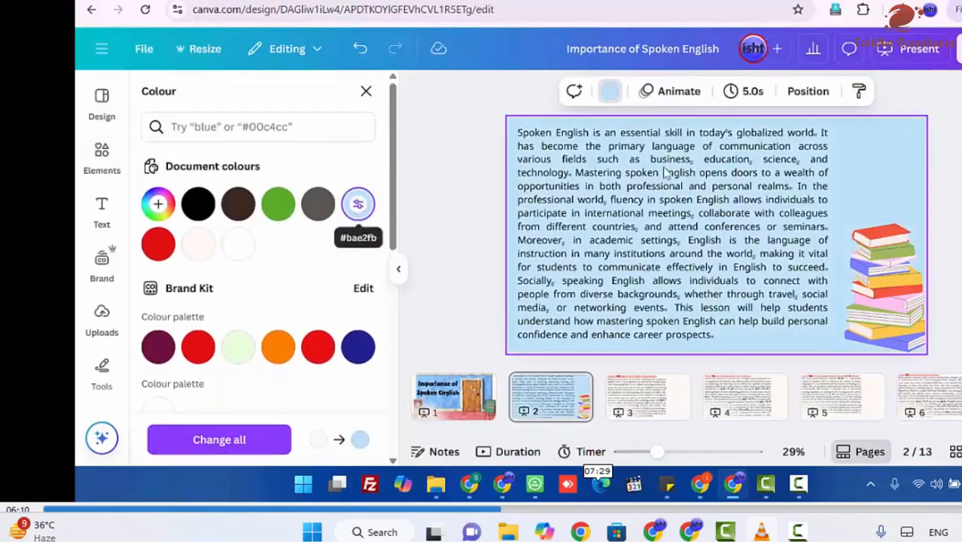
{"action": "left_click", "coordinate": [158, 202]}
{"action": "left_click", "coordinate": [204, 299]}
{"action": "mouse_move", "coordinate": [182, 290]}
{"action": "left_mouse_down"}
{"action": "mouse_move", "coordinate": [268, 299]}
{"action": "mouse_move", "coordinate": [204, 303]}
{"action": "mouse_move", "coordinate": [171, 285]}
{"action": "left_mouse_up"}
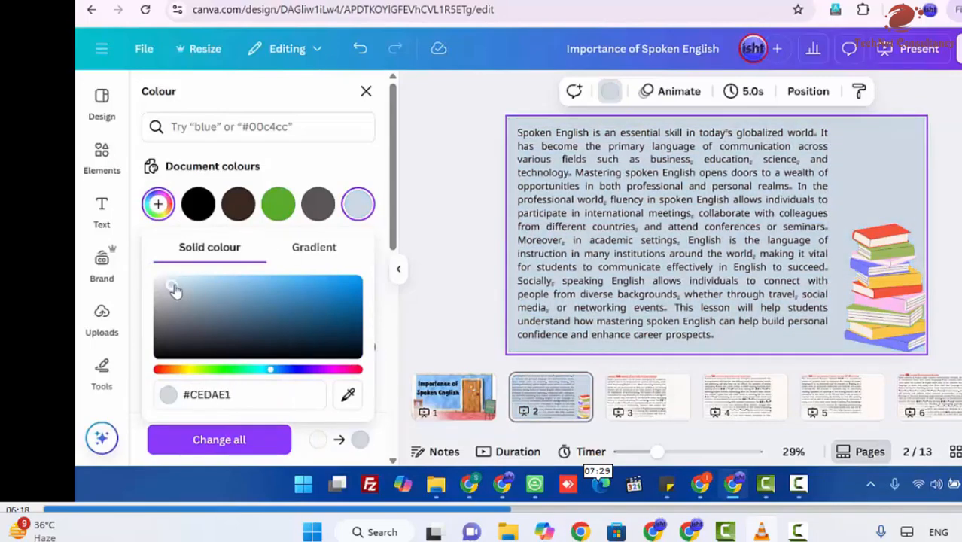
Step: Narrow the paragraph's text box on page 2 and scale the text up to fill the page height beside the books
{"action": "left_click", "coordinate": [818, 269]}
{"action": "left_click_drag", "start_coordinate": [828, 236], "coordinate": [817, 237]}
{"action": "left_click_drag", "start_coordinate": [818, 340], "coordinate": [824, 344]}
{"action": "left_click_drag", "start_coordinate": [514, 127], "coordinate": [510, 123]}
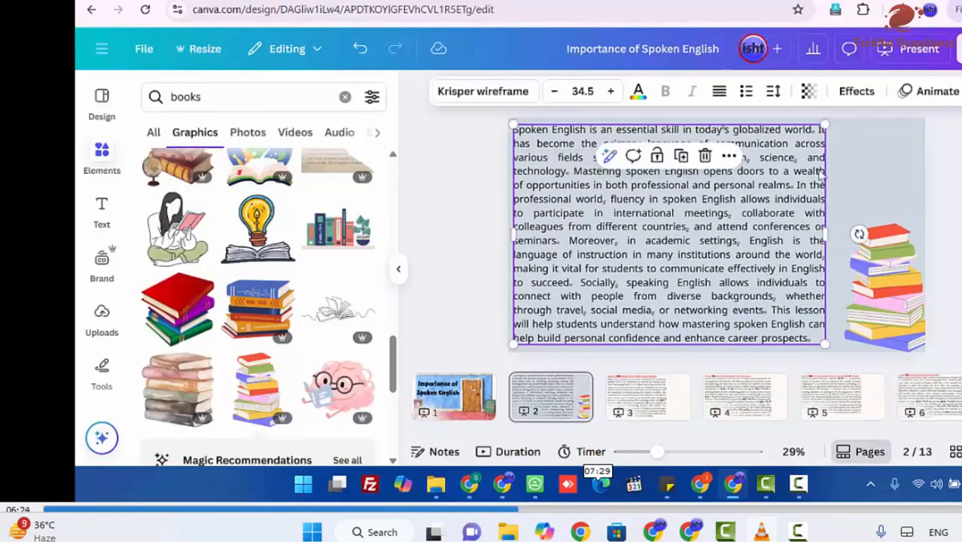
{"action": "left_click", "coordinate": [936, 194]}
Step: Enlarge the book stack on page 2 to fill the space between the text and the page edge
{"action": "left_click", "coordinate": [893, 260]}
{"action": "left_click_drag", "start_coordinate": [841, 218], "coordinate": [832, 197]}
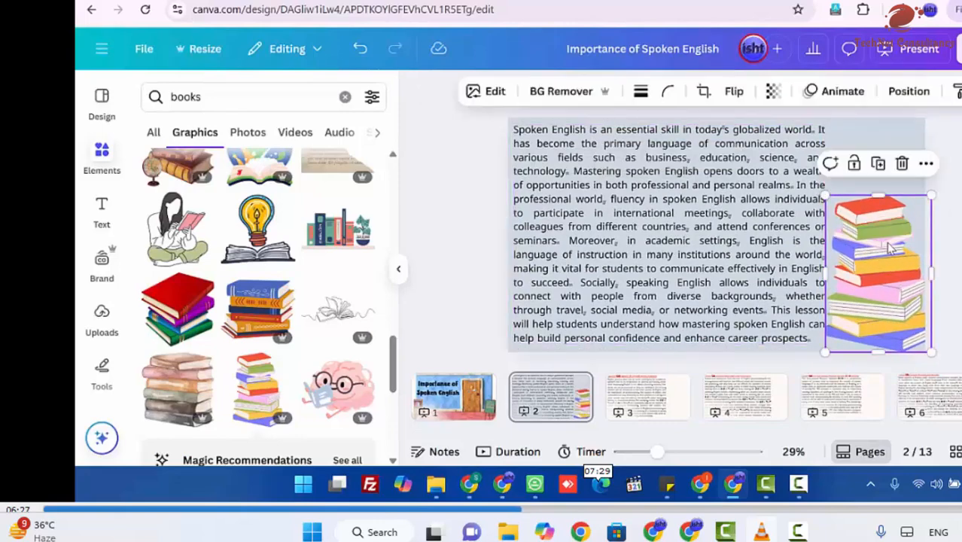
{"action": "left_click", "coordinate": [957, 263]}
Step: Go to page 3, search the graphics library for "english" and browse the matching illustrations
{"action": "left_click", "coordinate": [633, 409]}
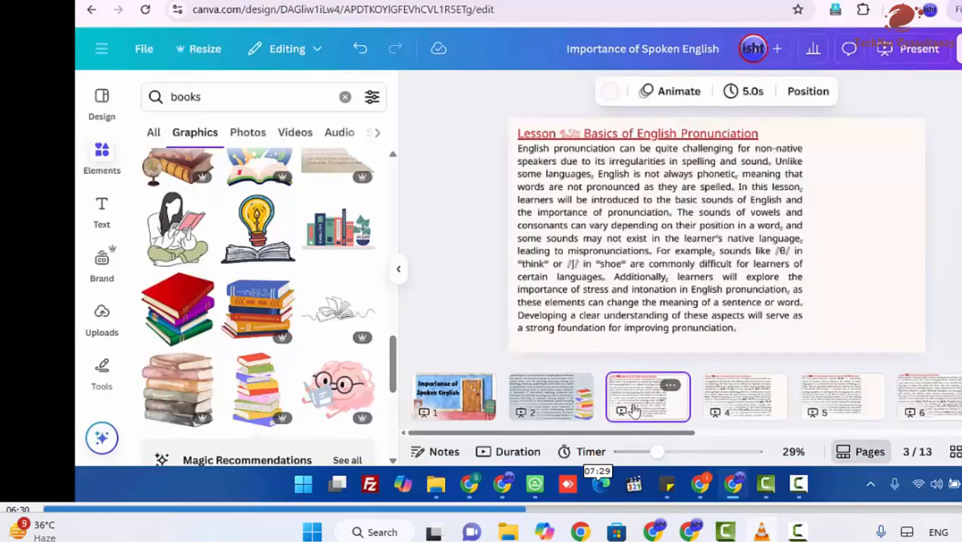
{"action": "scroll", "coordinate": [316, 300], "scroll_direction": "down", "scroll_amount": 4}
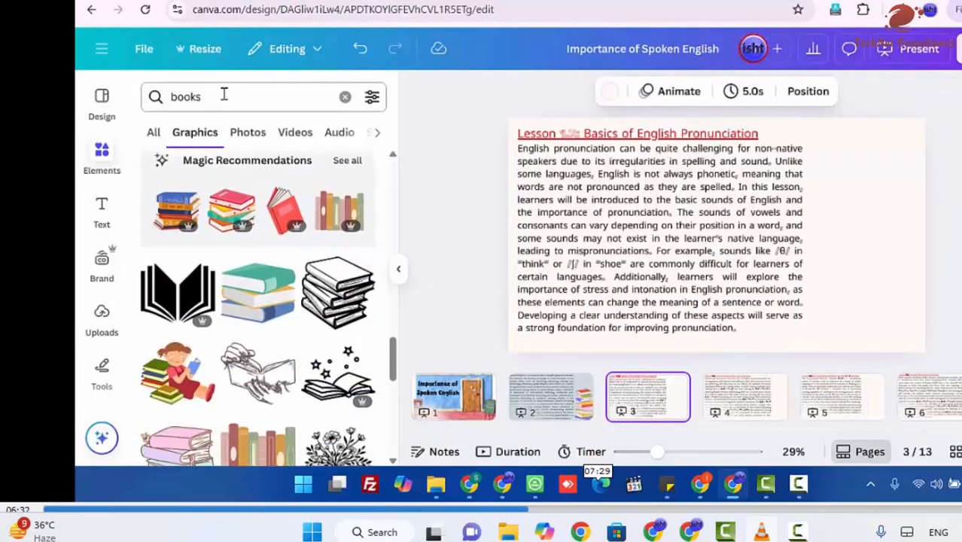
{"action": "left_click_drag", "start_coordinate": [223, 94], "coordinate": [173, 106]}
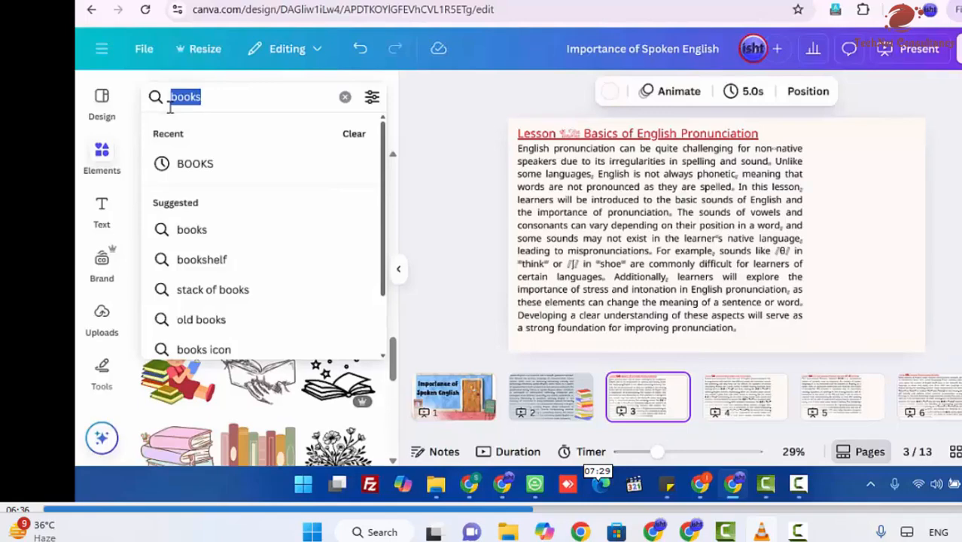
{"action": "type", "text": "english"}
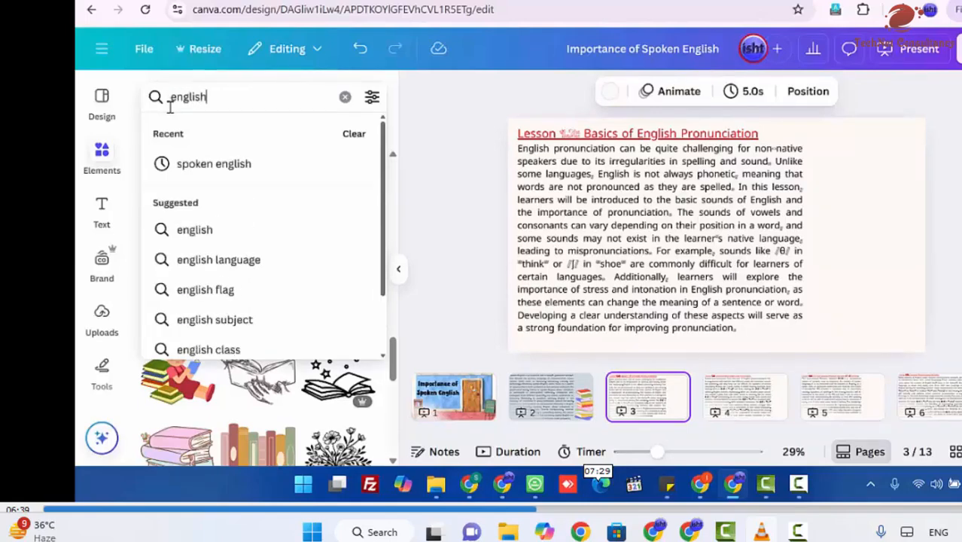
{"action": "key", "text": "Return"}
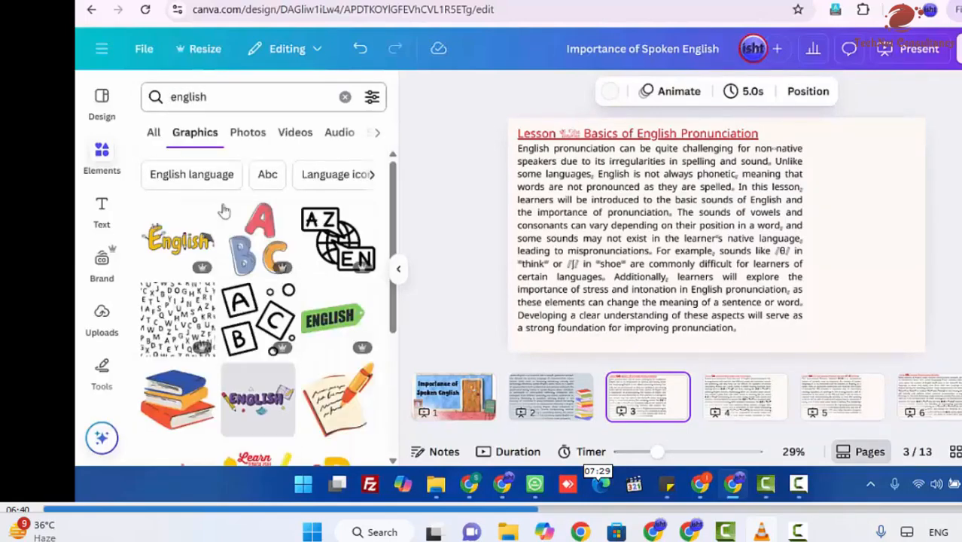
{"action": "scroll", "coordinate": [286, 368], "scroll_direction": "down", "scroll_amount": 1}
{"action": "scroll", "coordinate": [305, 324], "scroll_direction": "down", "scroll_amount": 2}
{"action": "scroll", "coordinate": [305, 322], "scroll_direction": "down", "scroll_amount": 3}
{"action": "scroll", "coordinate": [269, 241], "scroll_direction": "up", "scroll_amount": 4}
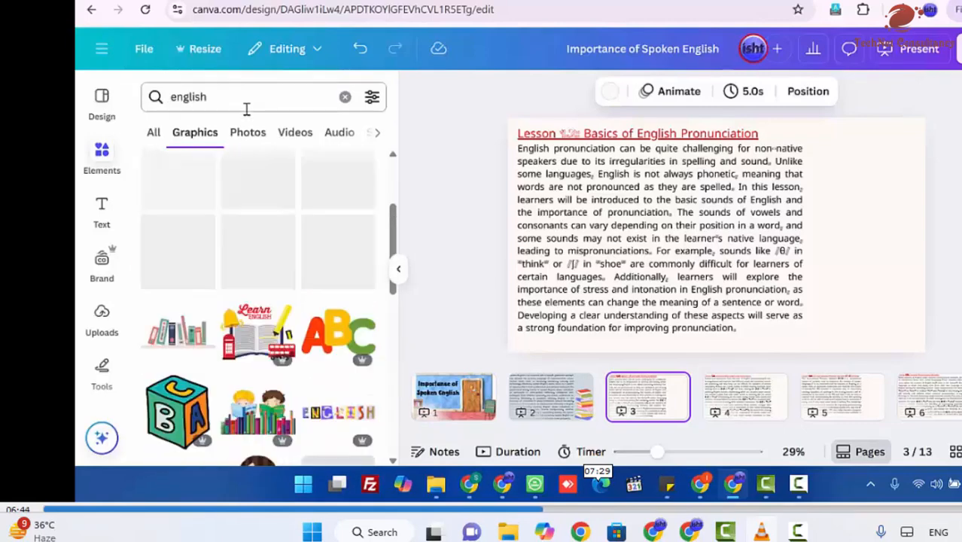
Step: Search the graphics library for "english gif" and look through the animated graphics
{"action": "left_click", "coordinate": [249, 106]}
{"action": "type", "text": "gif"}
{"action": "key", "text": "Return"}
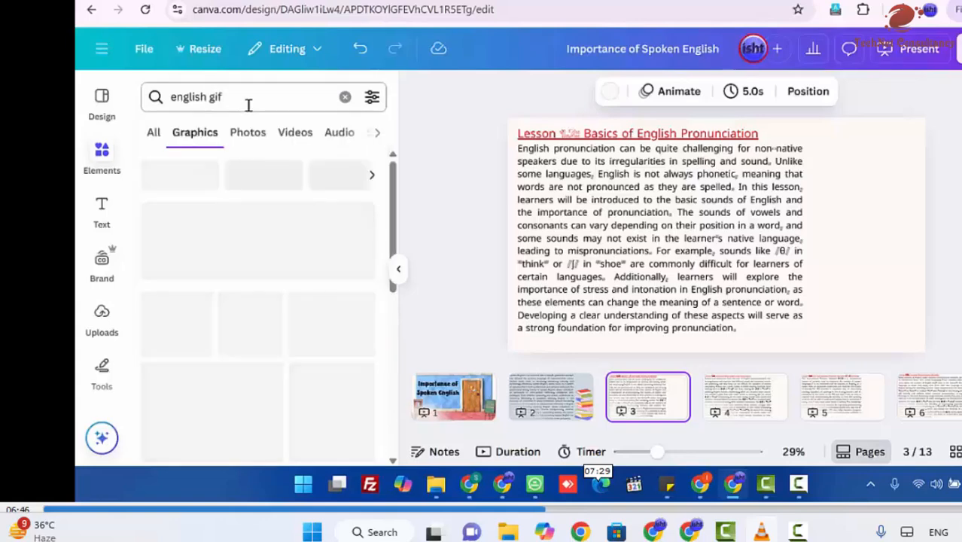
{"action": "scroll", "coordinate": [288, 294], "scroll_direction": "down", "scroll_amount": 1}
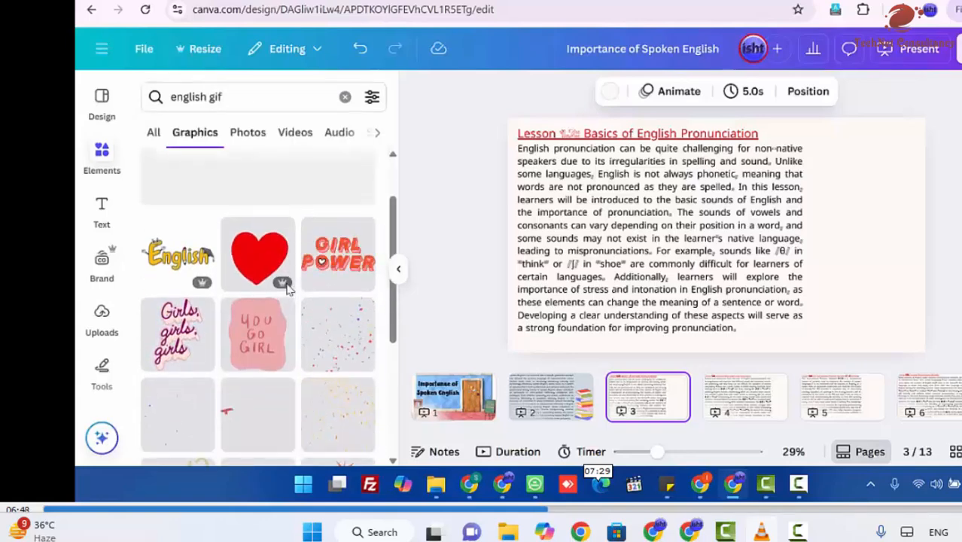
{"action": "scroll", "coordinate": [282, 305], "scroll_direction": "down", "scroll_amount": 2}
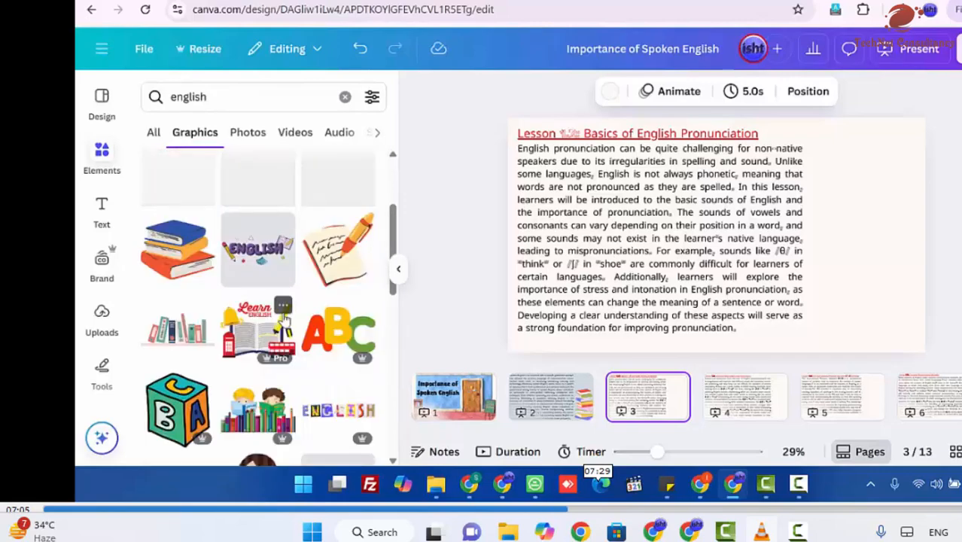
{"action": "scroll", "coordinate": [288, 320], "scroll_direction": "up", "scroll_amount": 1}
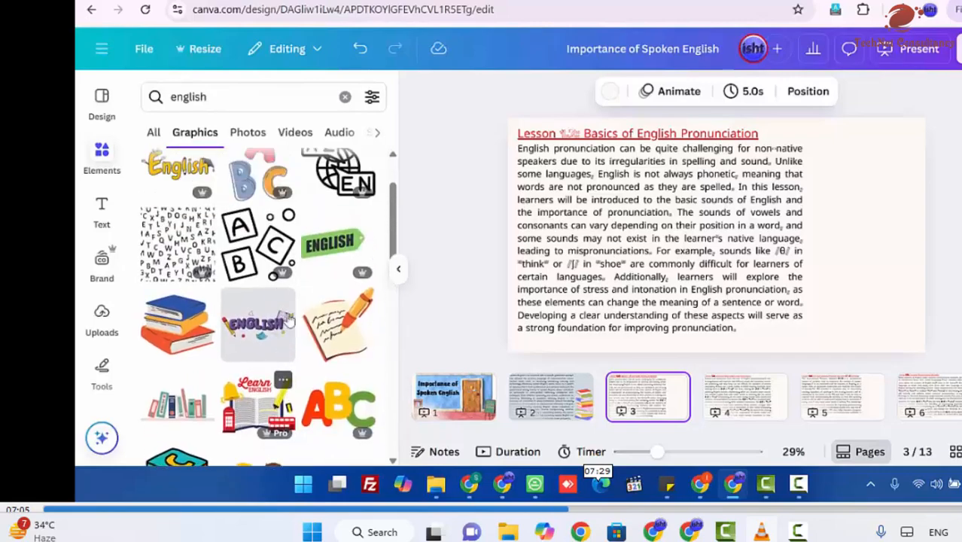
Step: Add the notepad-and-pencil graphic, enlarged, beside the text on page 3 and recolour its cream paper to the chalkboard green from the photo colours
{"action": "left_click", "coordinate": [335, 324]}
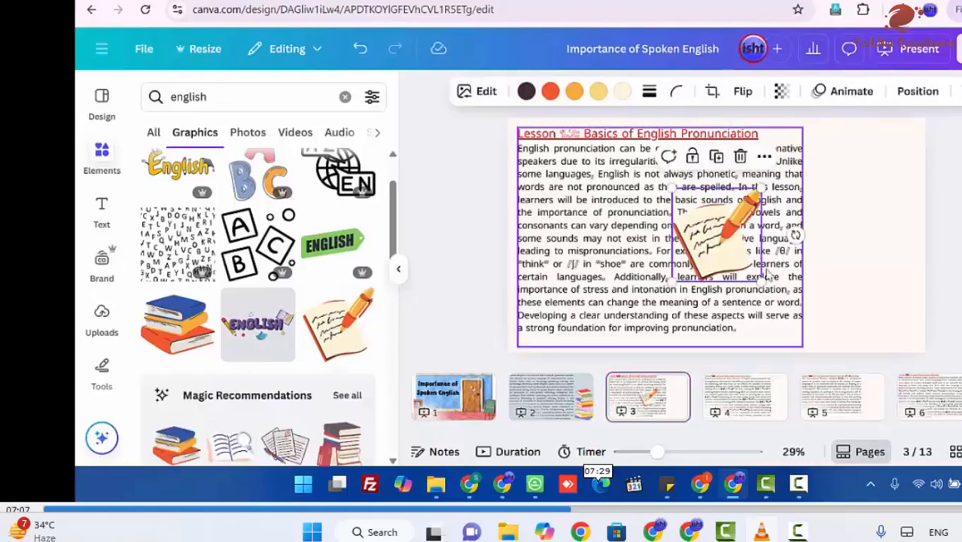
{"action": "mouse_move", "coordinate": [756, 280]}
{"action": "left_mouse_down"}
{"action": "mouse_move", "coordinate": [747, 294]}
{"action": "mouse_move", "coordinate": [876, 286]}
{"action": "mouse_move", "coordinate": [876, 263]}
{"action": "left_mouse_up"}
{"action": "left_click", "coordinate": [623, 92]}
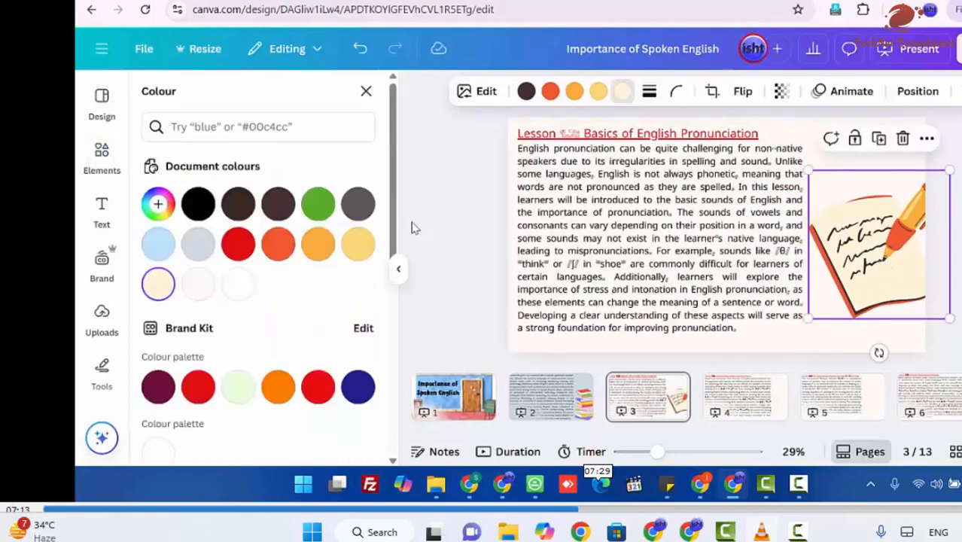
{"action": "left_click", "coordinate": [357, 242]}
{"action": "scroll", "coordinate": [269, 305], "scroll_direction": "down", "scroll_amount": 2}
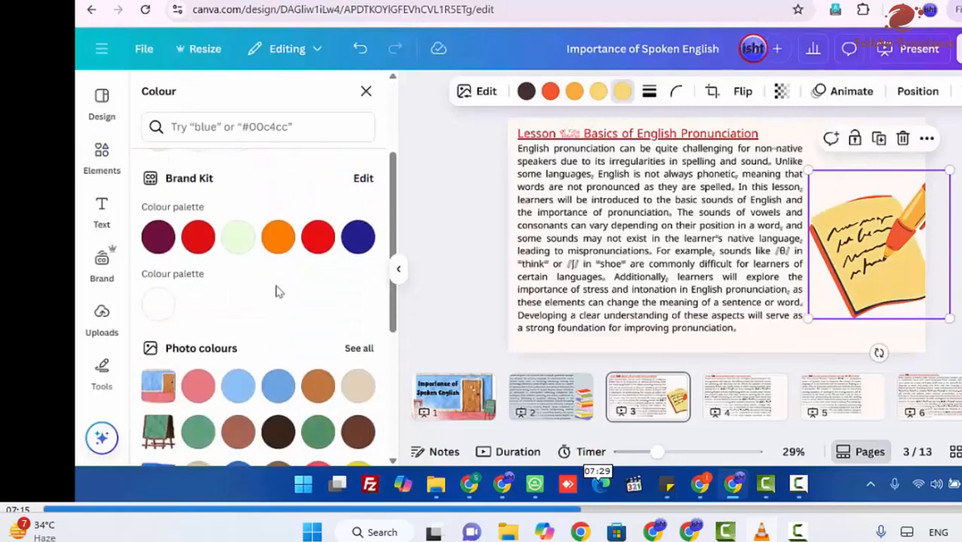
{"action": "left_click", "coordinate": [277, 239]}
{"action": "scroll", "coordinate": [247, 376], "scroll_direction": "down", "scroll_amount": 1}
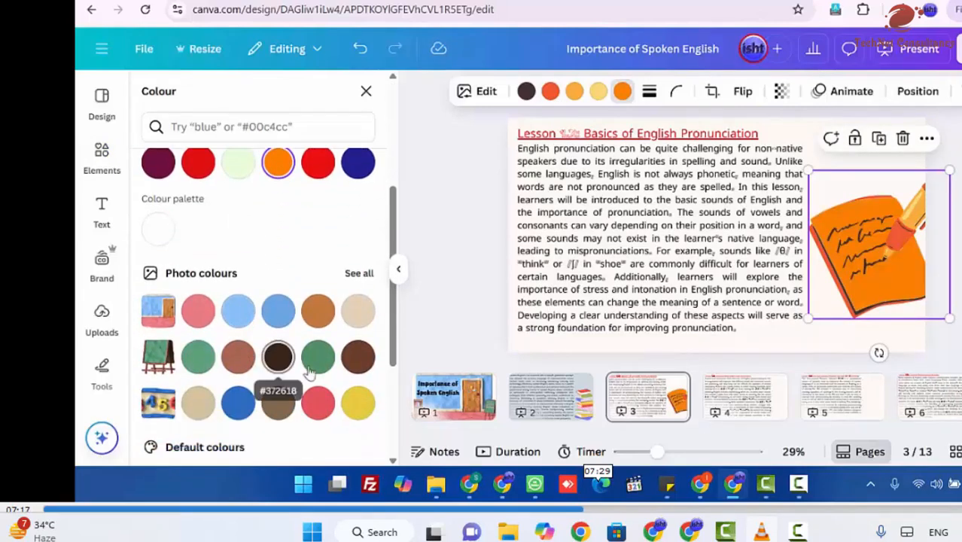
{"action": "left_click", "coordinate": [316, 358]}
{"action": "left_click", "coordinate": [954, 345]}
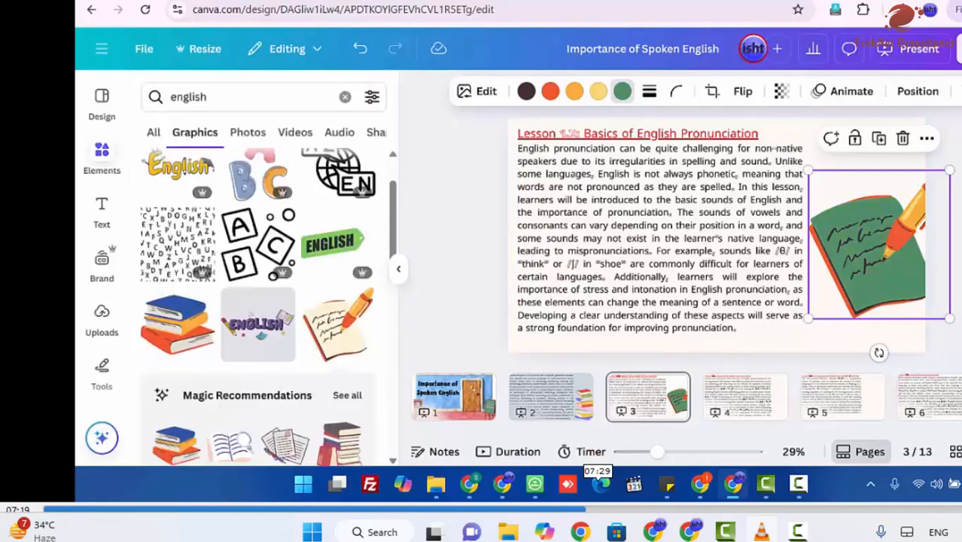
Step: Narrow the vowels and consonants text box on page 4, scale it down slightly and nudge it up to fit the page
{"action": "left_click", "coordinate": [714, 382]}
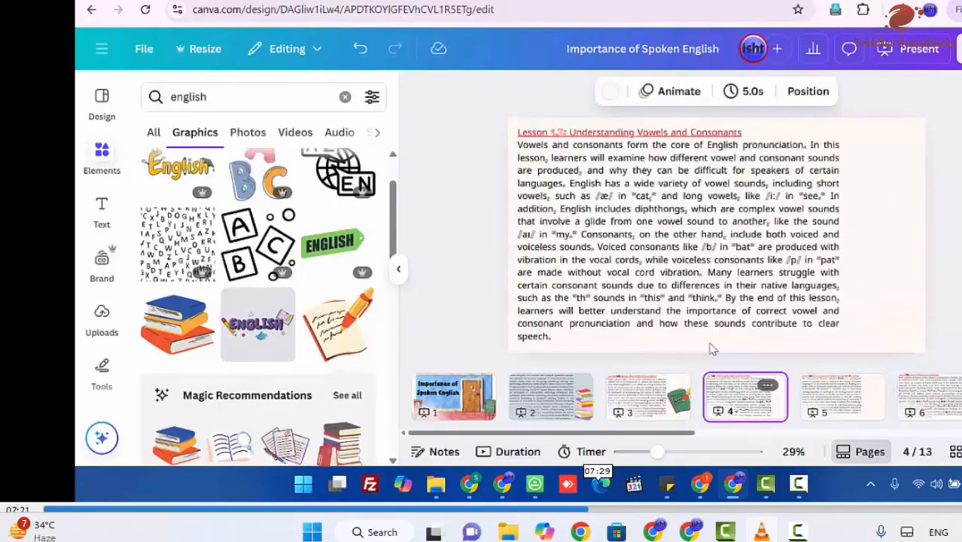
{"action": "left_click", "coordinate": [752, 282]}
{"action": "left_click_drag", "start_coordinate": [841, 238], "coordinate": [821, 233]}
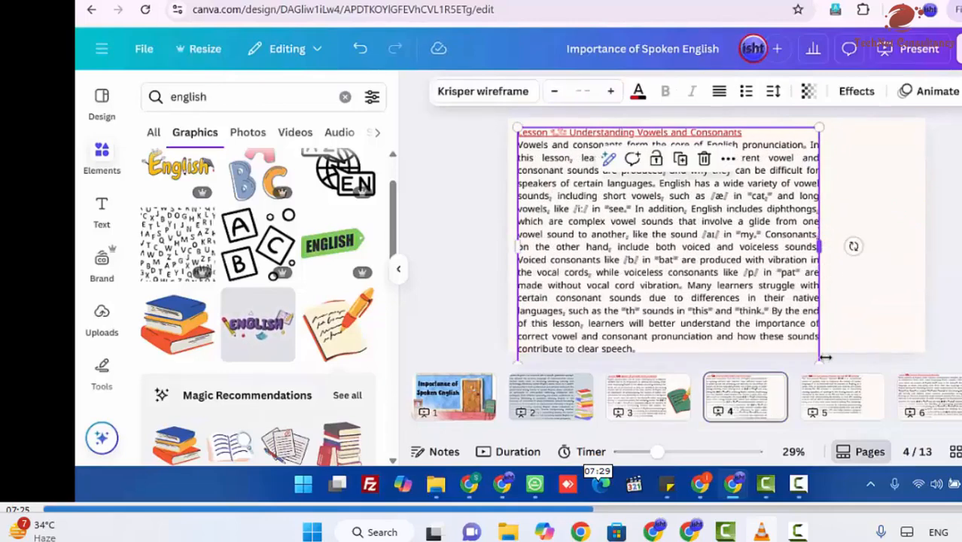
{"action": "left_click_drag", "start_coordinate": [819, 361], "coordinate": [813, 360]}
{"action": "left_click", "coordinate": [868, 313]}
{"action": "left_click", "coordinate": [645, 285]}
{"action": "left_click_drag", "start_coordinate": [644, 285], "coordinate": [645, 285]}
{"action": "key", "text": "Up"}
{"action": "key", "text": "Up"}
{"action": "key", "text": "Up"}
{"action": "key", "text": "Up"}
{"action": "key", "text": "Up"}
{"action": "key", "text": "Up"}
{"action": "key", "text": "Up"}
{"action": "key", "text": "Up"}
{"action": "key", "text": "Up"}
{"action": "key", "text": "Up"}
{"action": "key", "text": "Up"}
{"action": "key", "text": "Up"}
{"action": "key", "text": "Up"}
{"action": "key", "text": "Up"}
{"action": "key", "text": "Up"}
{"action": "key", "text": "Up"}
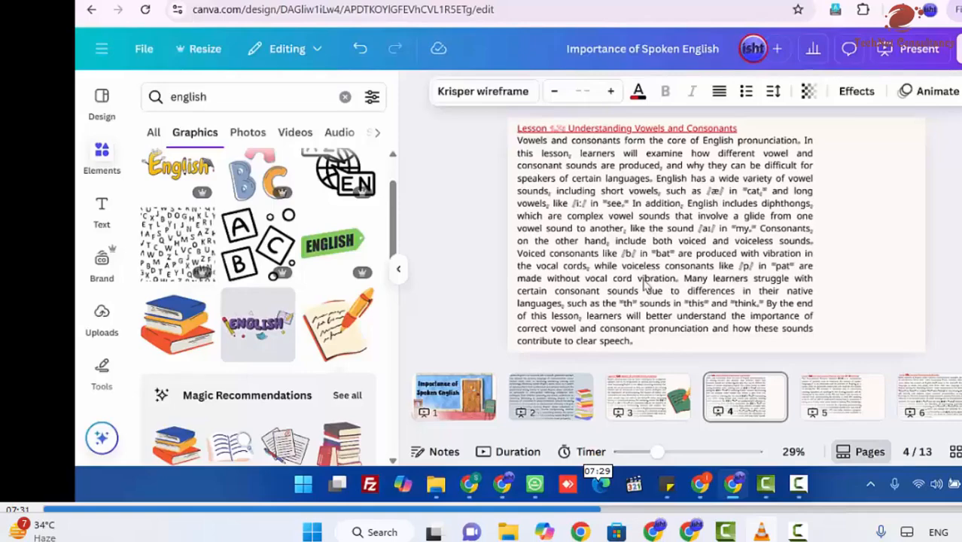
Step: Search the graphics library for "vowels"
{"action": "left_click", "coordinate": [280, 98]}
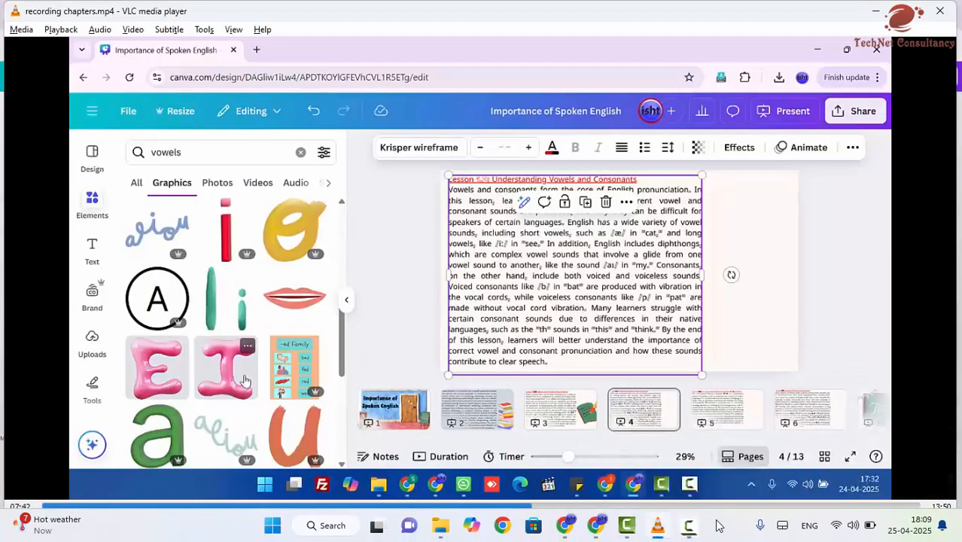